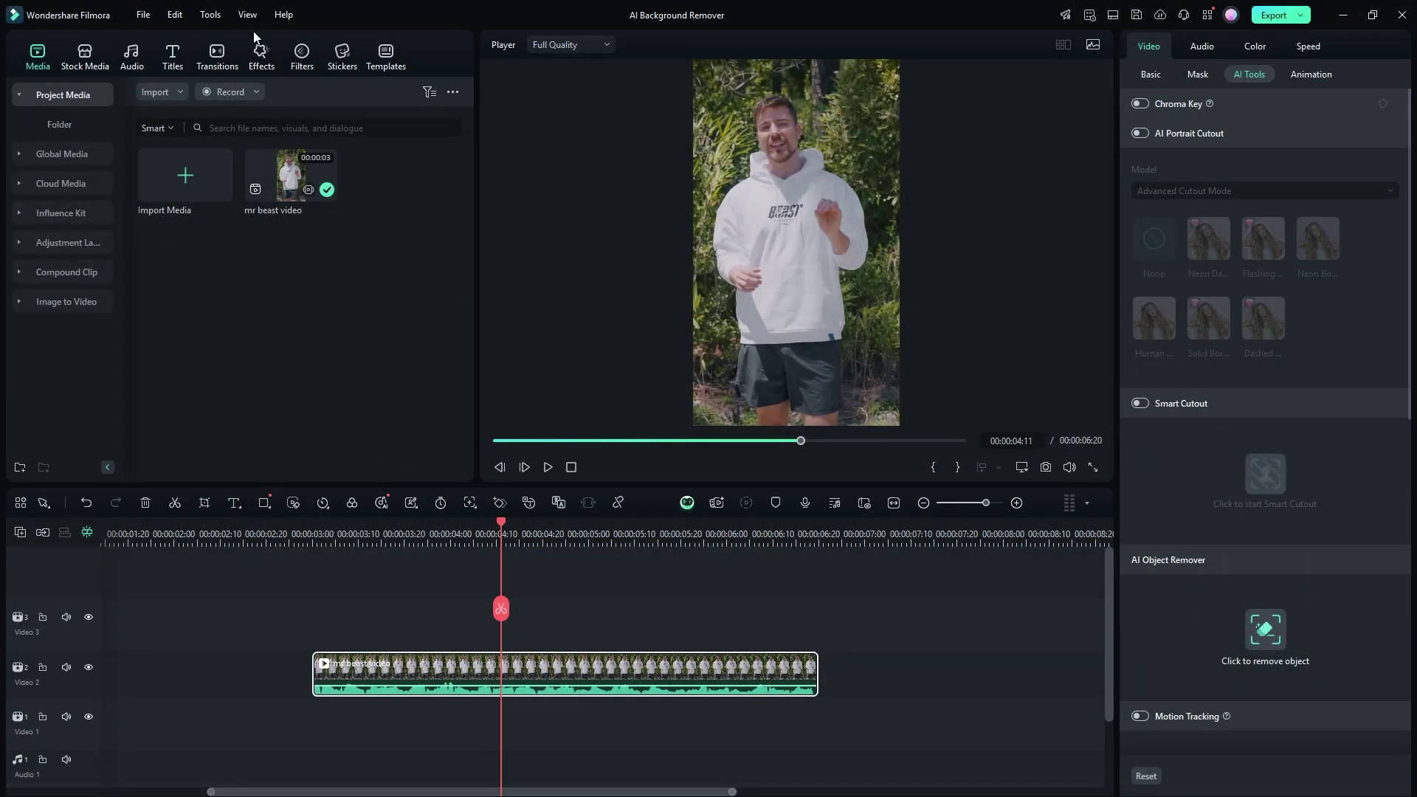
Step: Choose Short Video under View > Layout Mode for the portrait clip
click(248, 15)
mouse_move(302, 40)
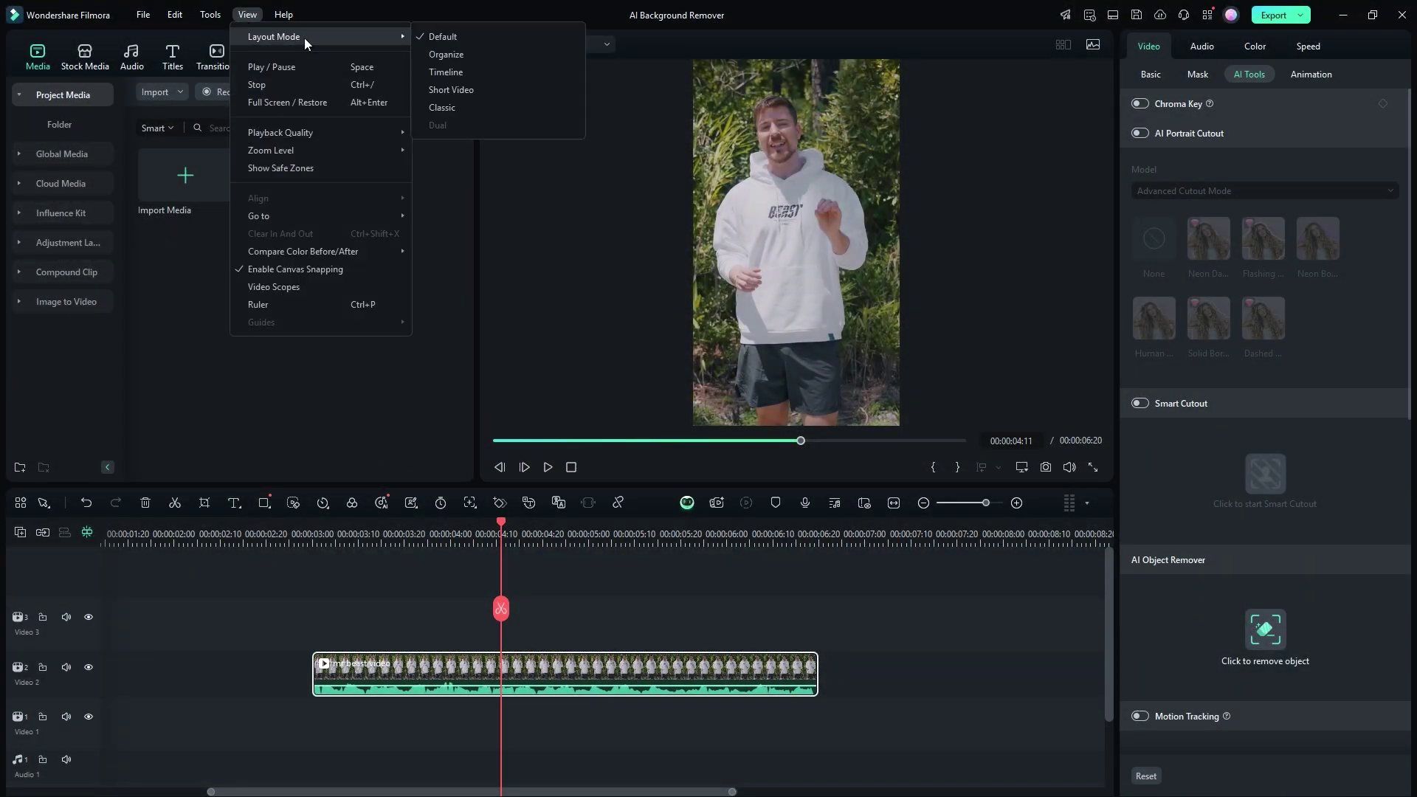
click(452, 90)
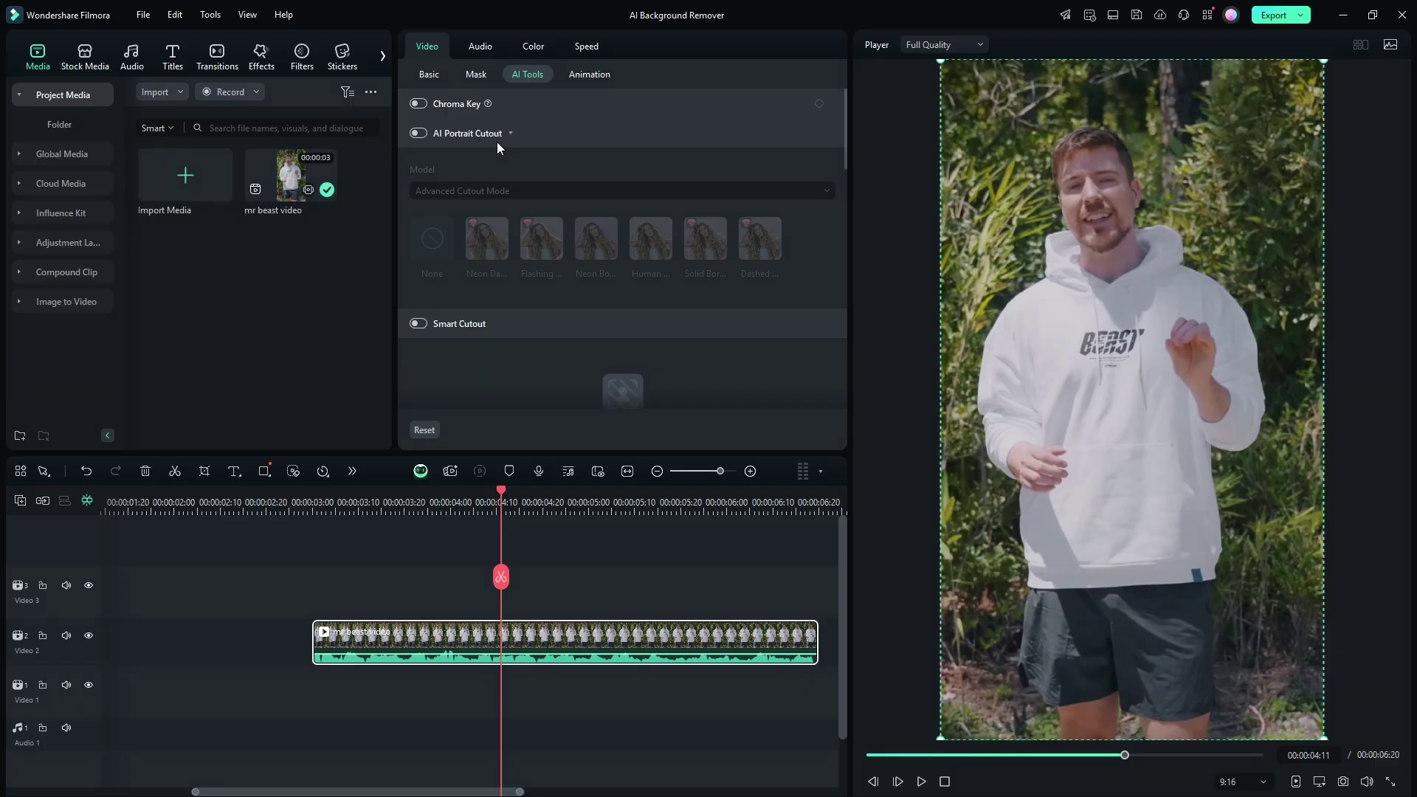
Step: Turn on AI Portrait Cutout and set its model to Quick Cutout Mode
click(418, 133)
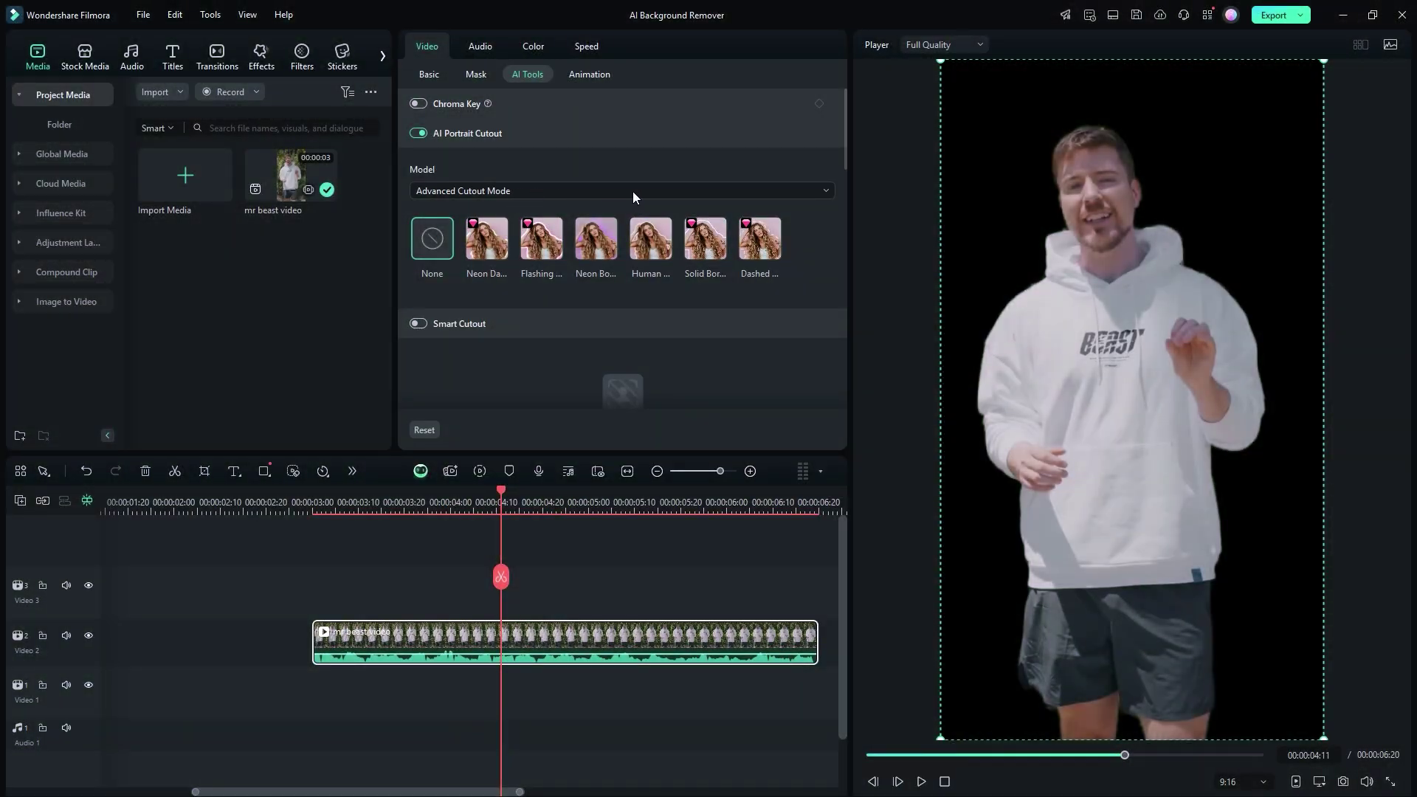
click(816, 194)
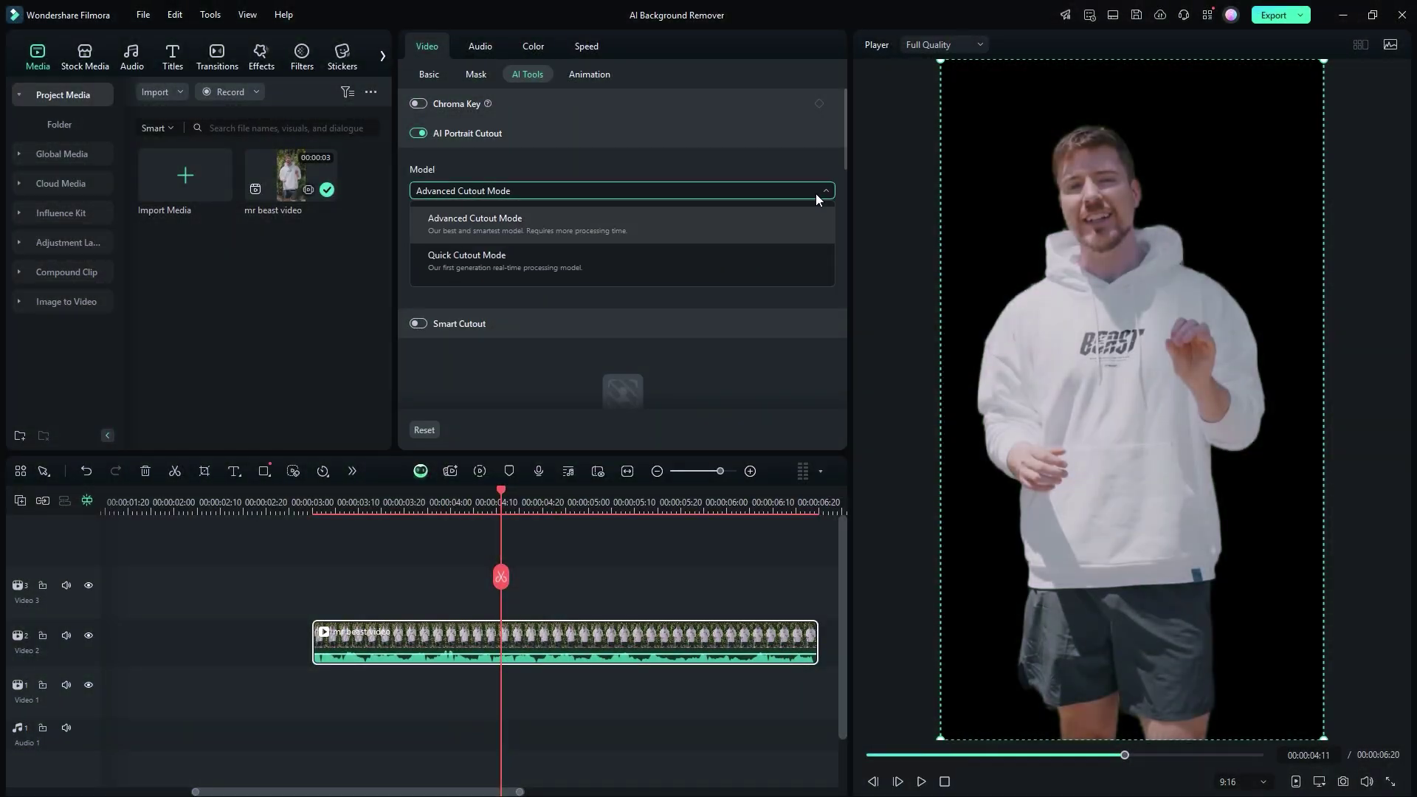
click(502, 259)
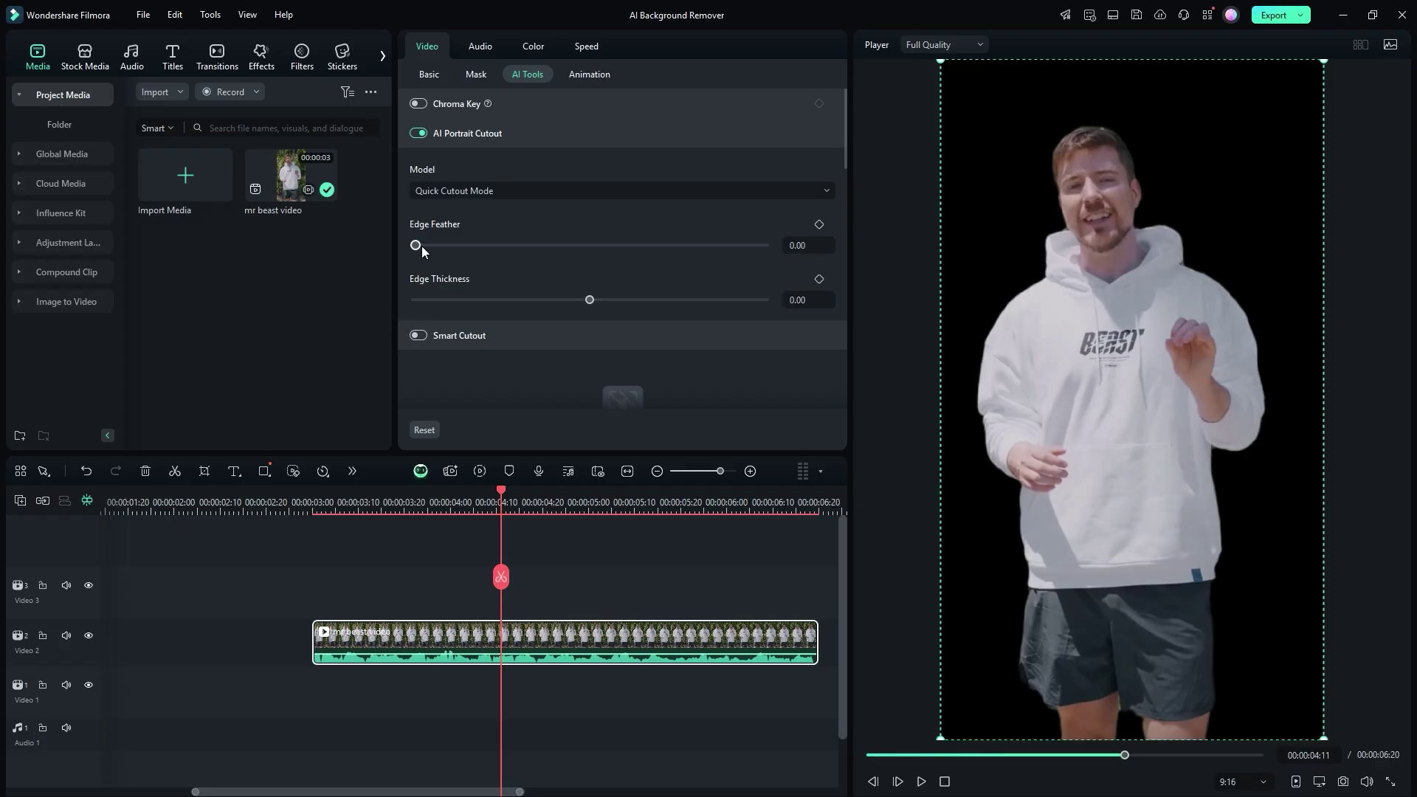
Step: Try the edge feather and thickness sliders, leaving both at 0
drag(453, 247, 402, 263)
drag(585, 301, 682, 310)
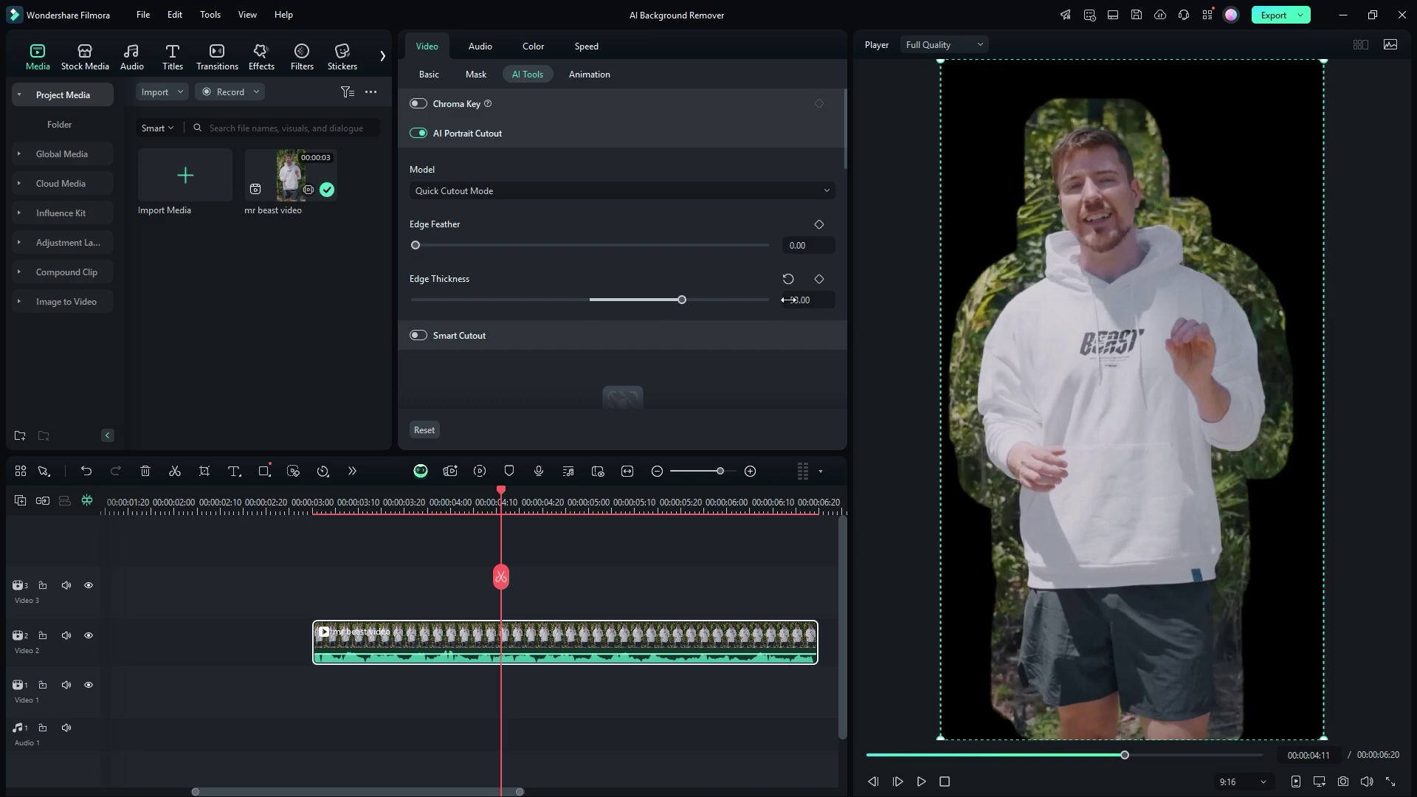
click(788, 279)
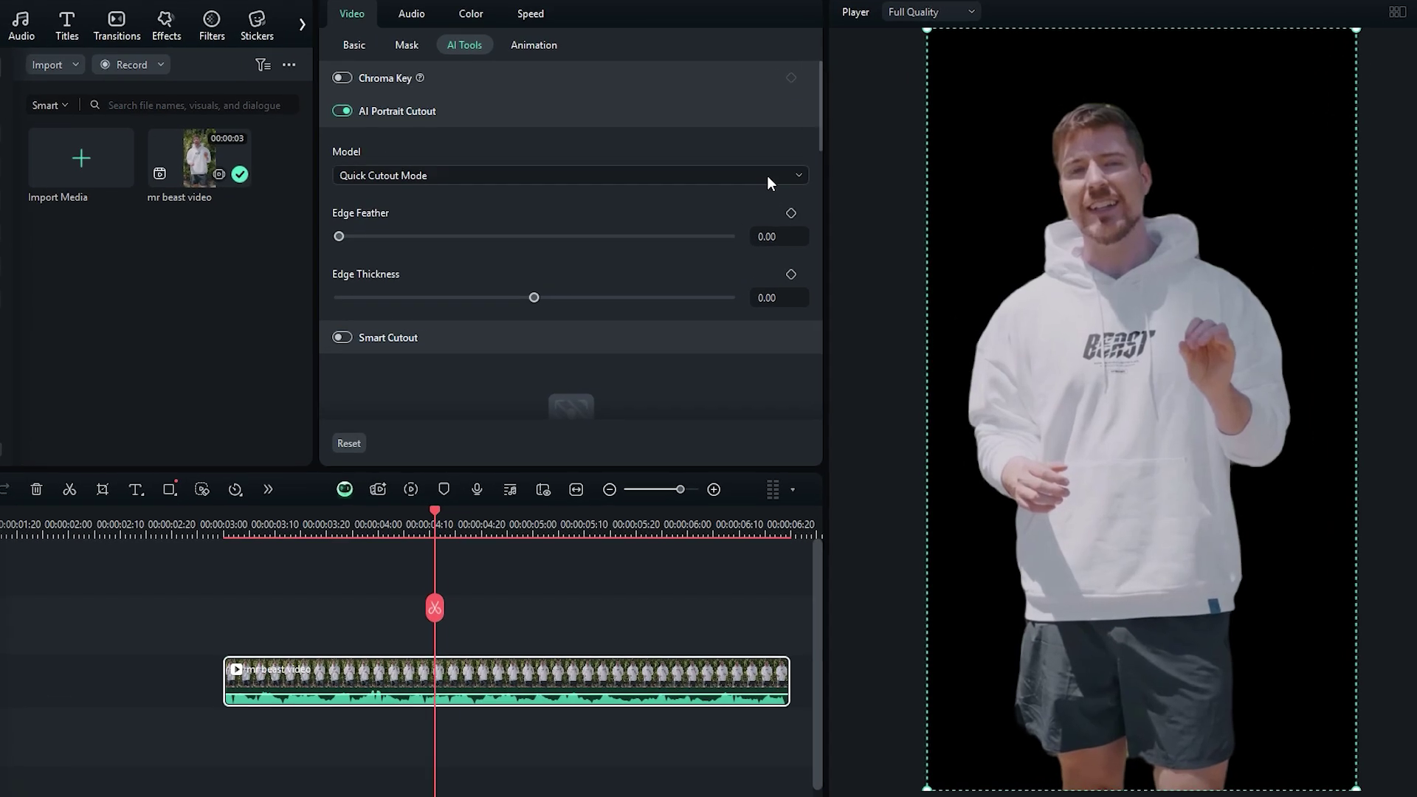
Step: Switch the cutout back to Advanced Cutout Mode and add the Neon Dash outline
click(768, 175)
click(493, 216)
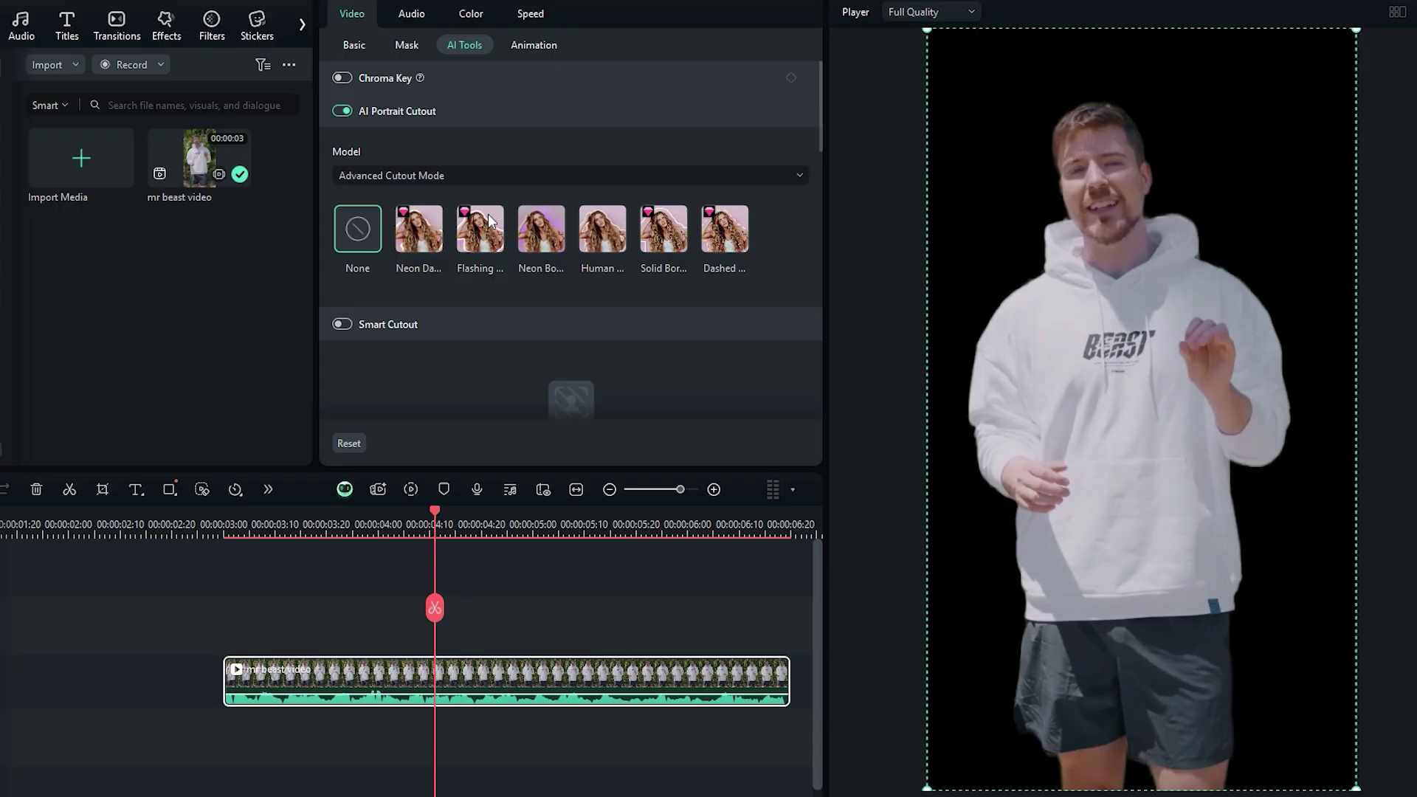
click(432, 232)
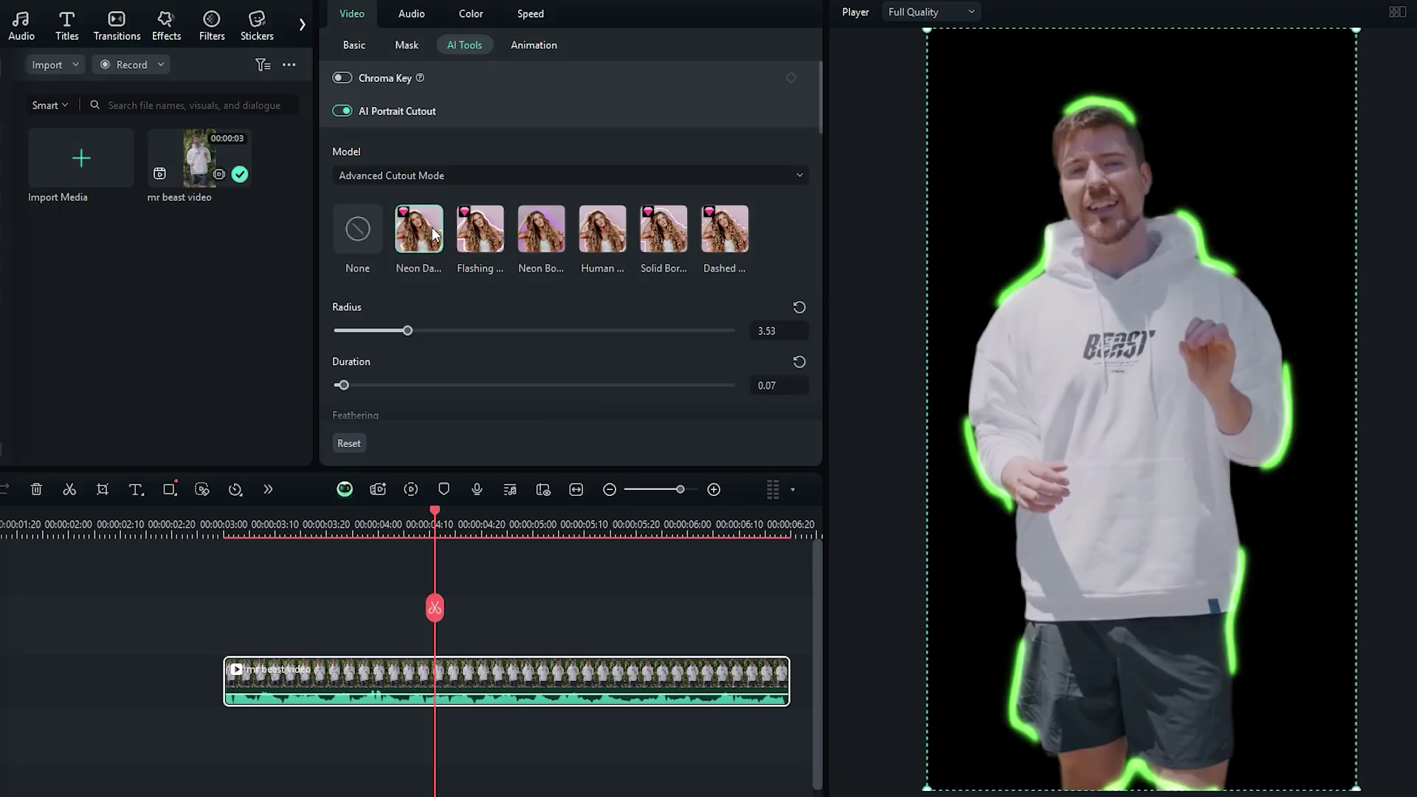
Step: Preview from 00:00:03:00, try Flashing, then apply the purple Neon Border effect
drag(441, 607, 228, 613)
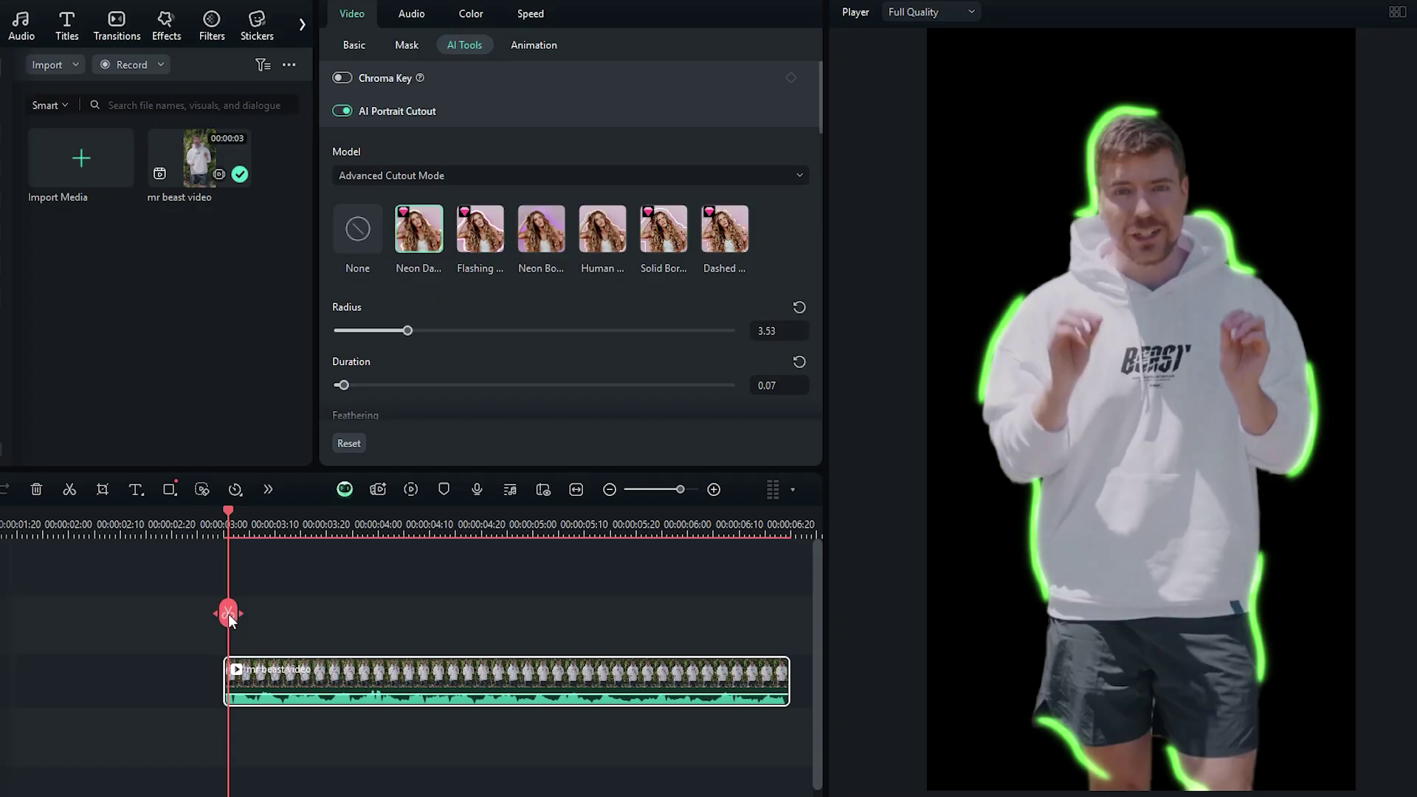
key(space)
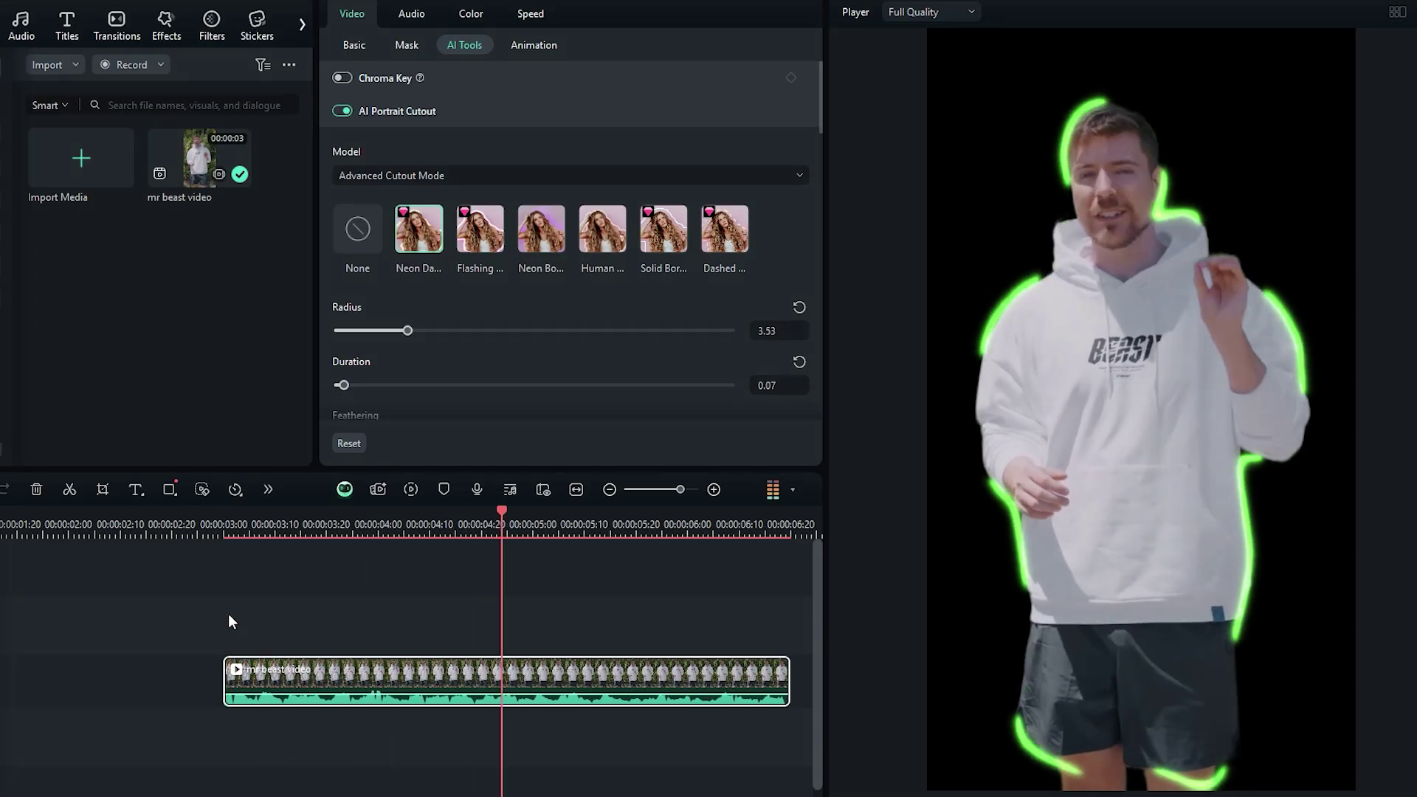
click(474, 234)
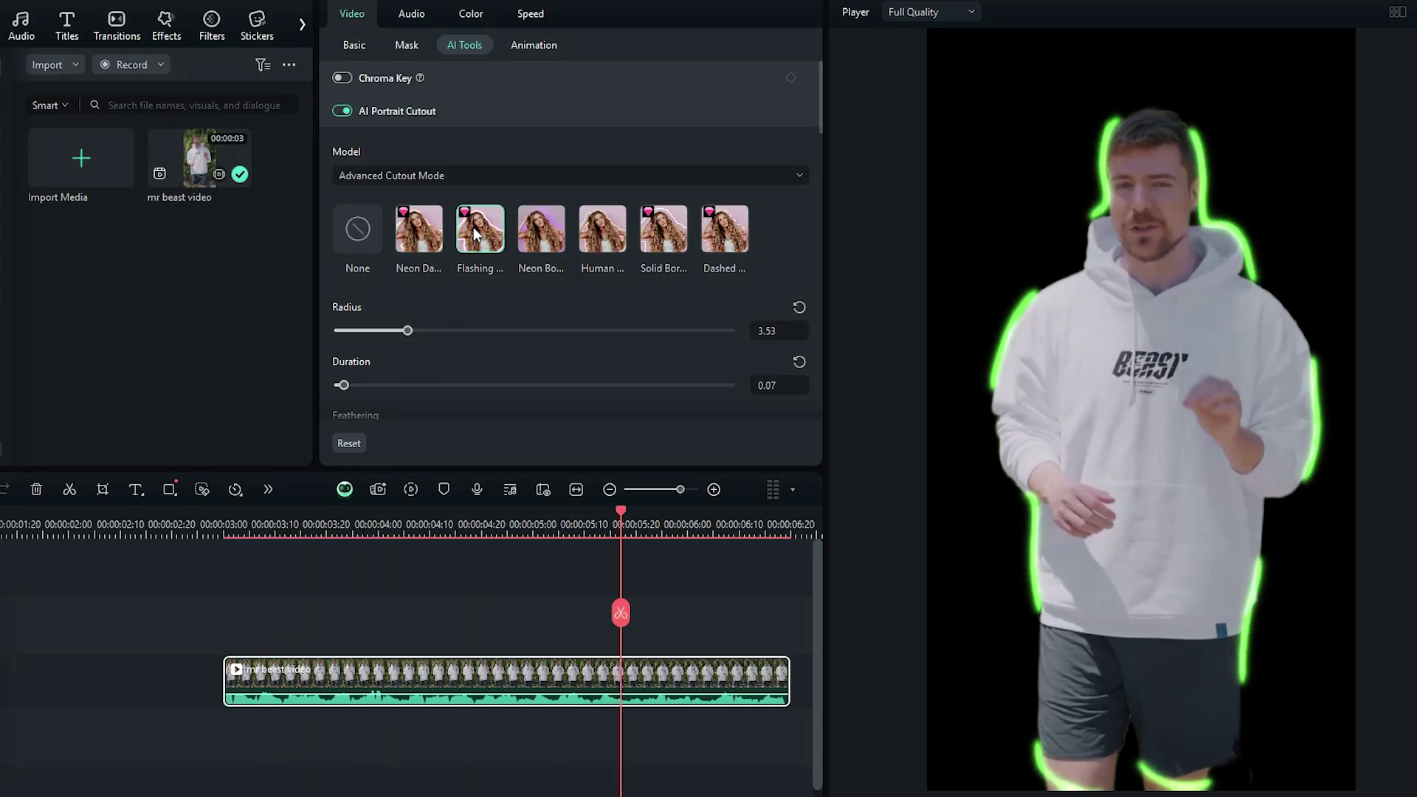
click(556, 235)
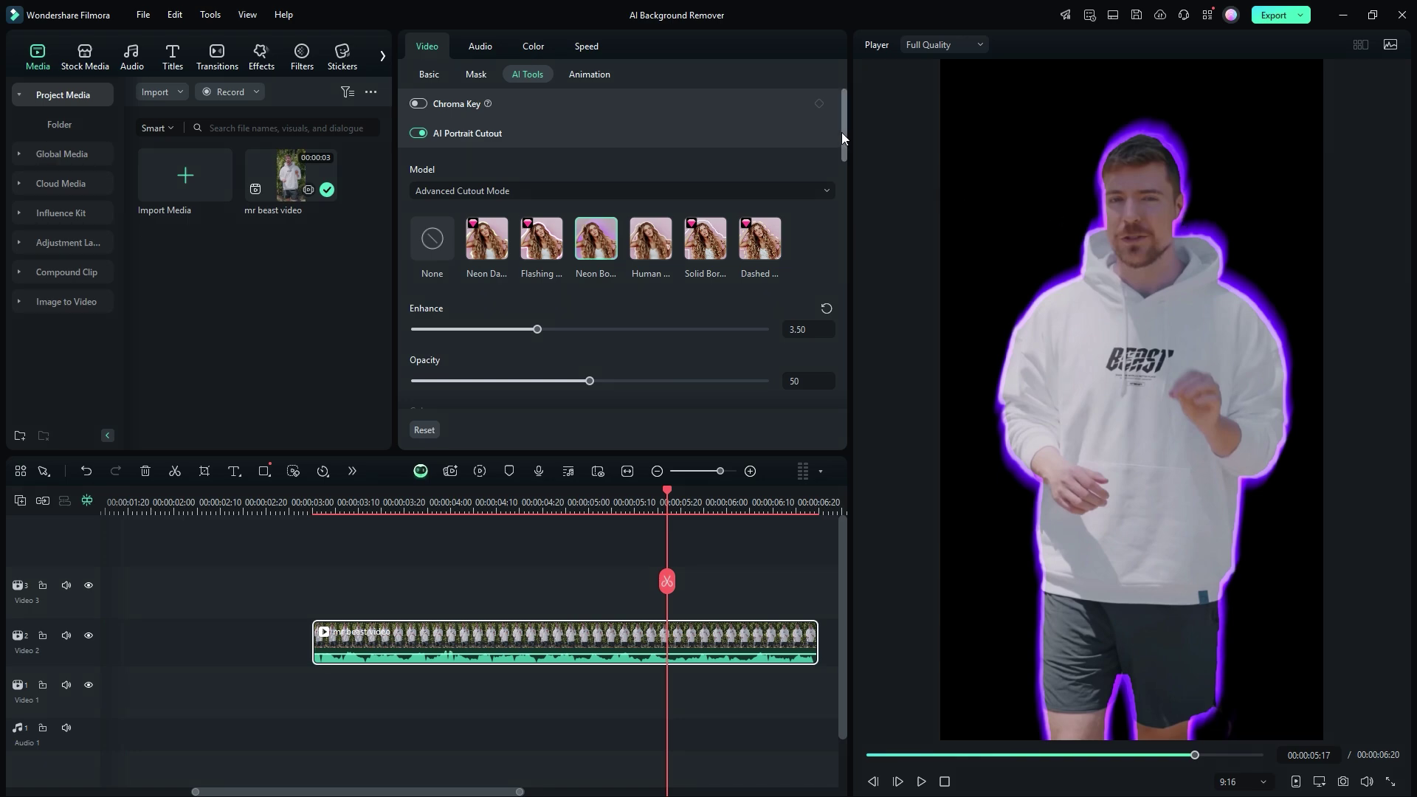
Step: Lower the glow Enhance to 1.67, keep Opacity at 50, and eyedrop a mint green colour
scroll(842, 136, down, 2)
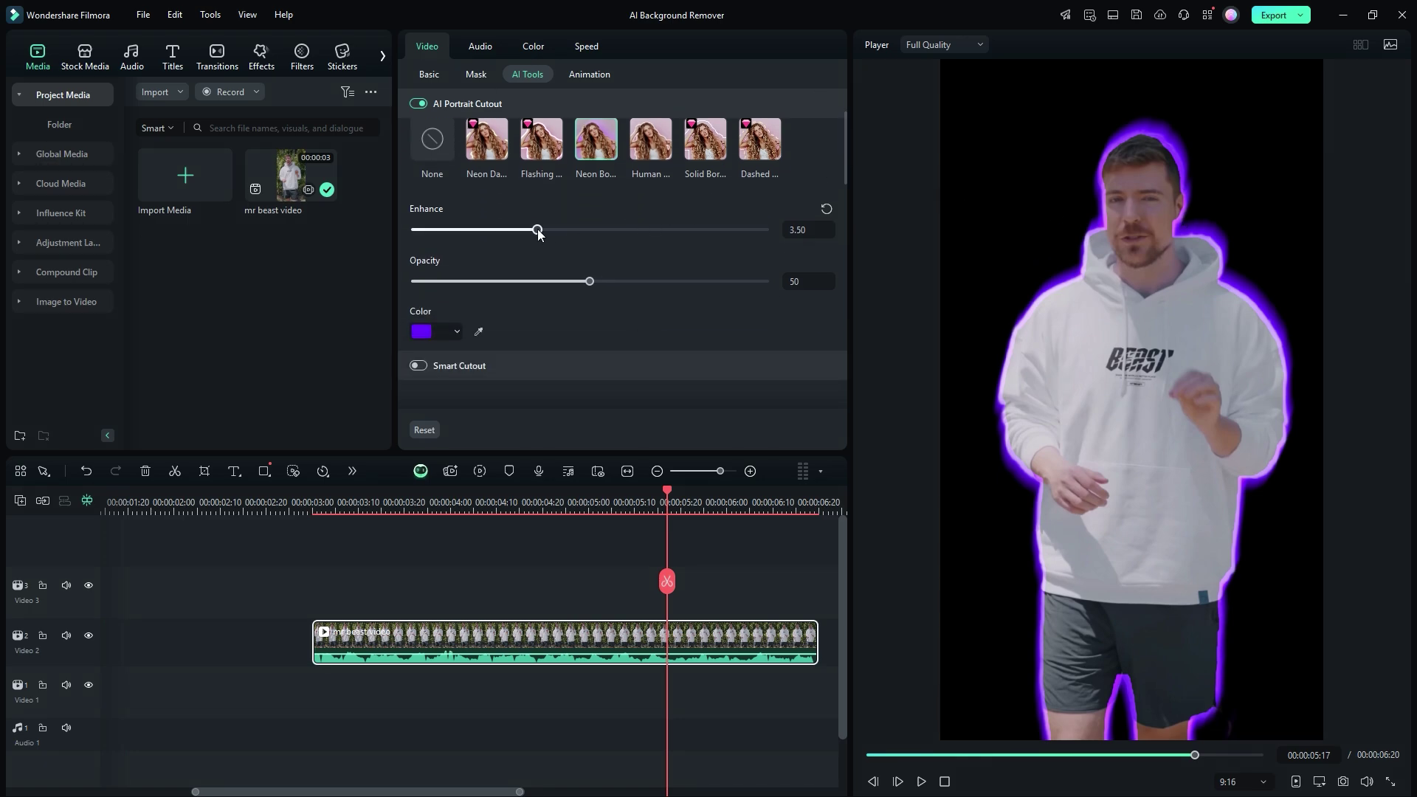
drag(538, 233, 473, 234)
drag(590, 282, 685, 282)
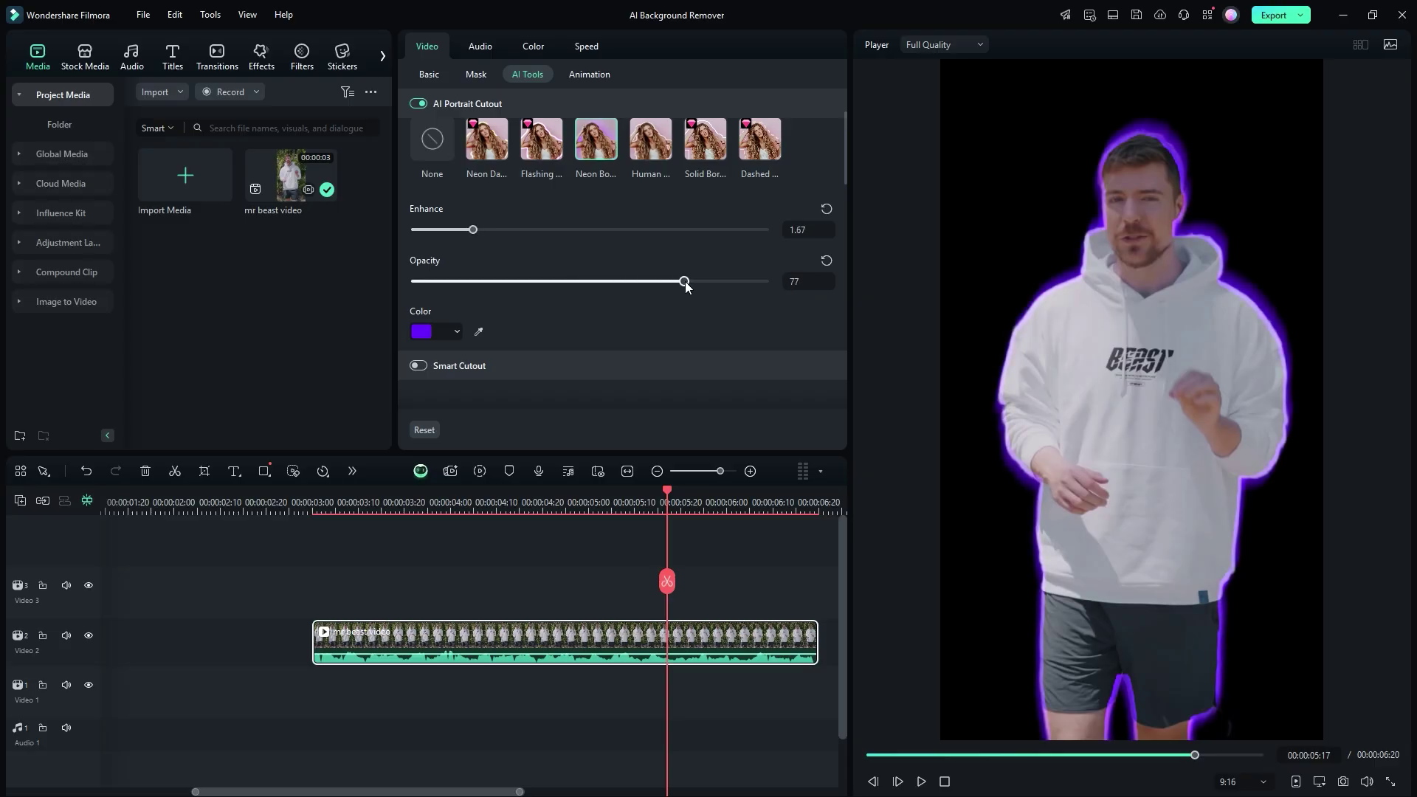
click(826, 261)
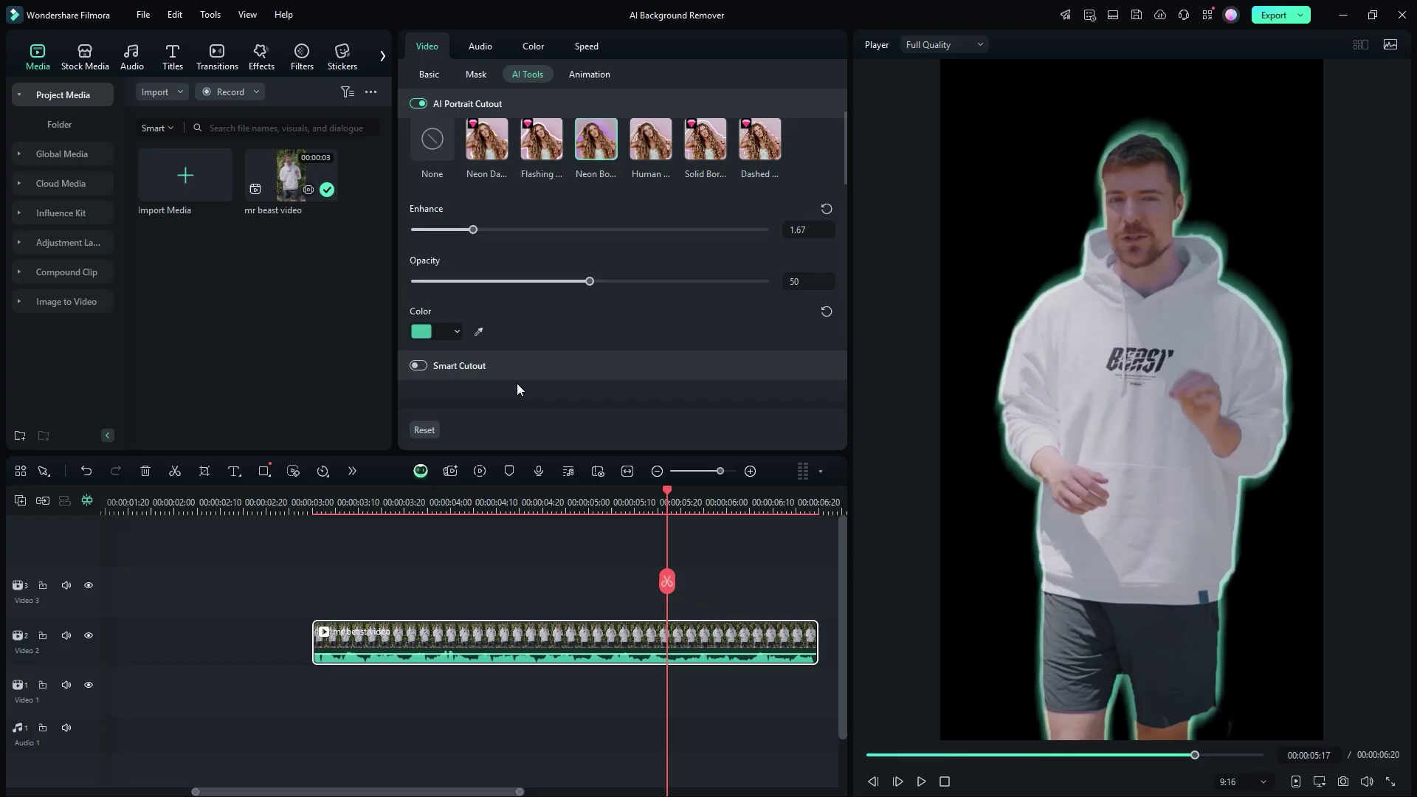
click(479, 331)
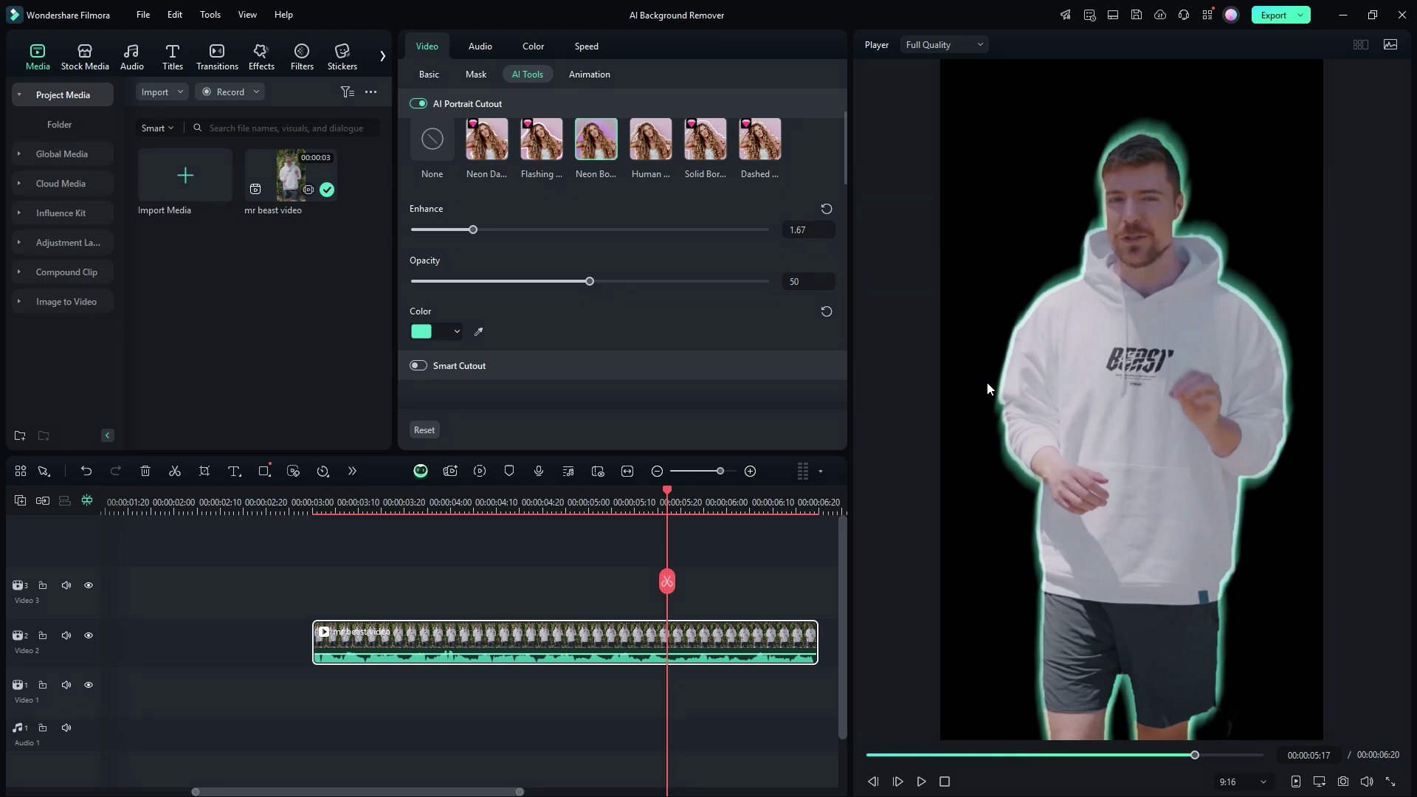
Step: Add Back BG Media 01 from Stock Media Trending to Video 1, keeping 1080 x 1920 settings
click(96, 62)
click(43, 209)
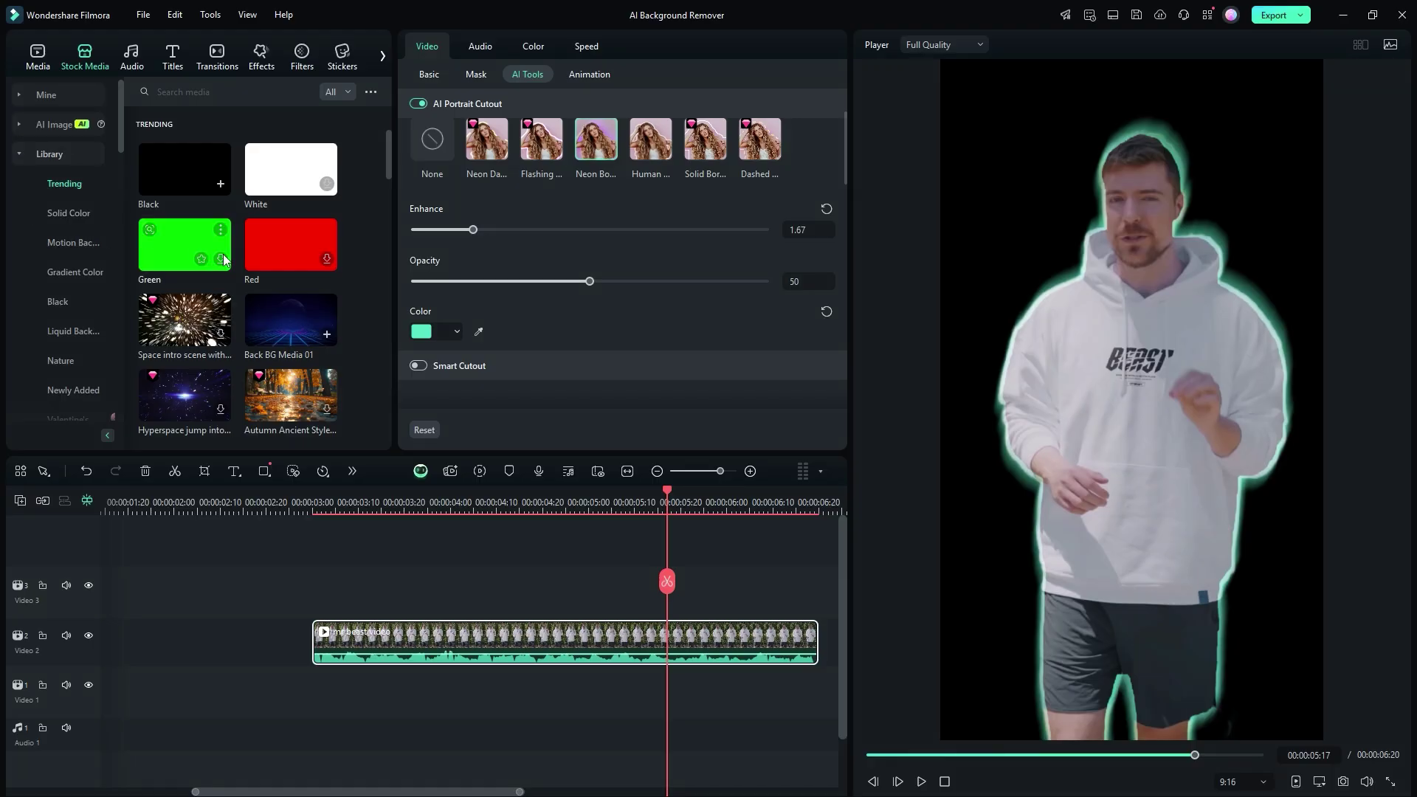
scroll(255, 275, down, 2)
drag(289, 216, 320, 709)
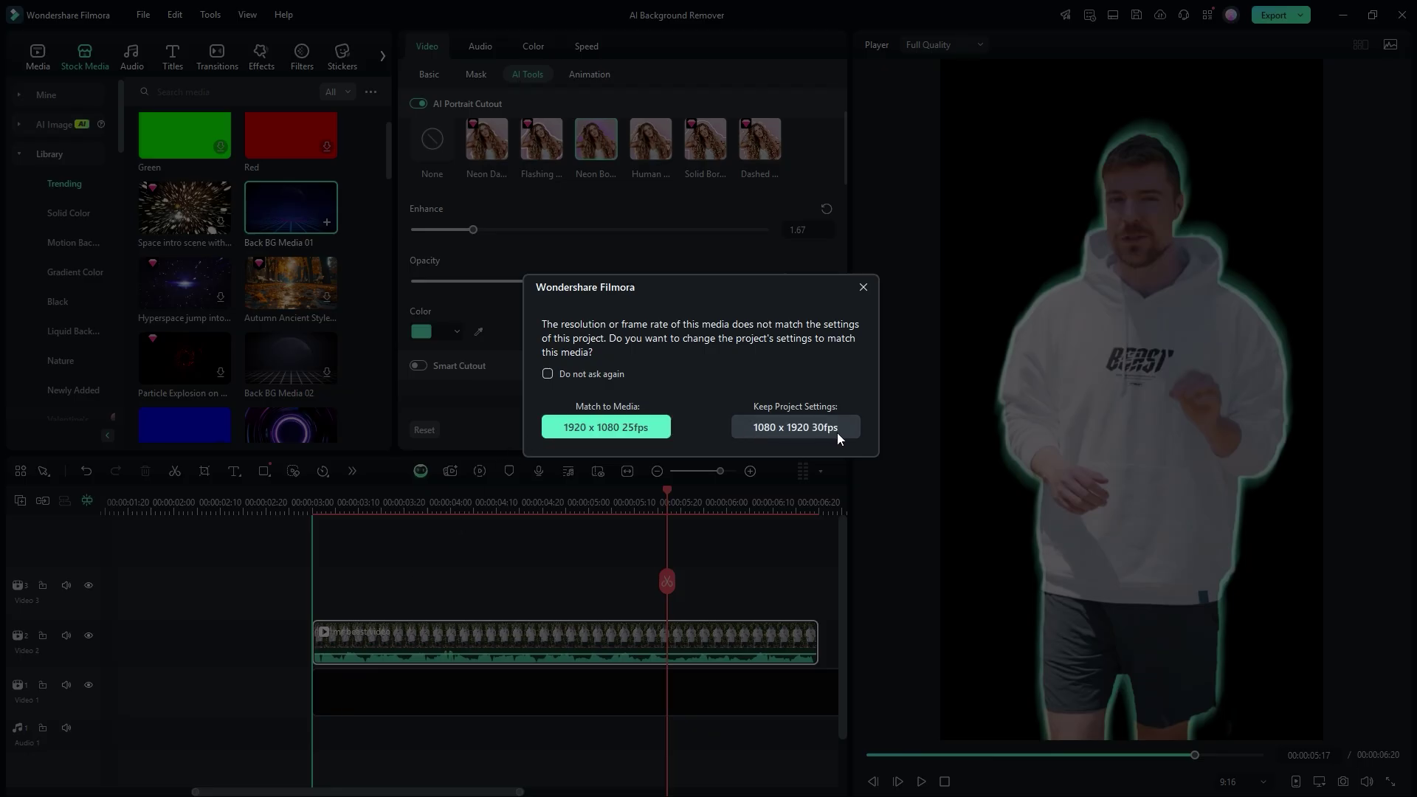
click(808, 427)
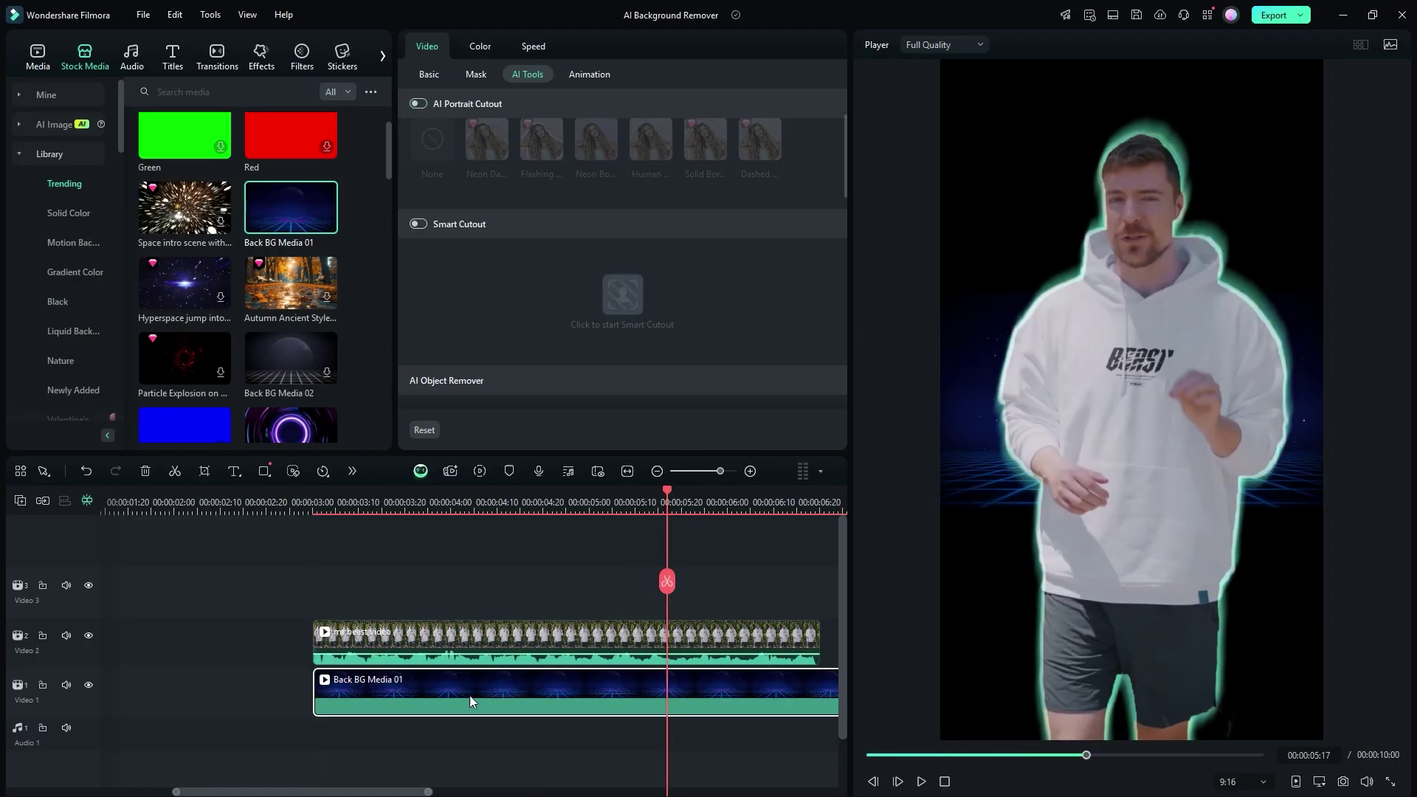
drag(383, 791, 448, 791)
drag(477, 583, 633, 605)
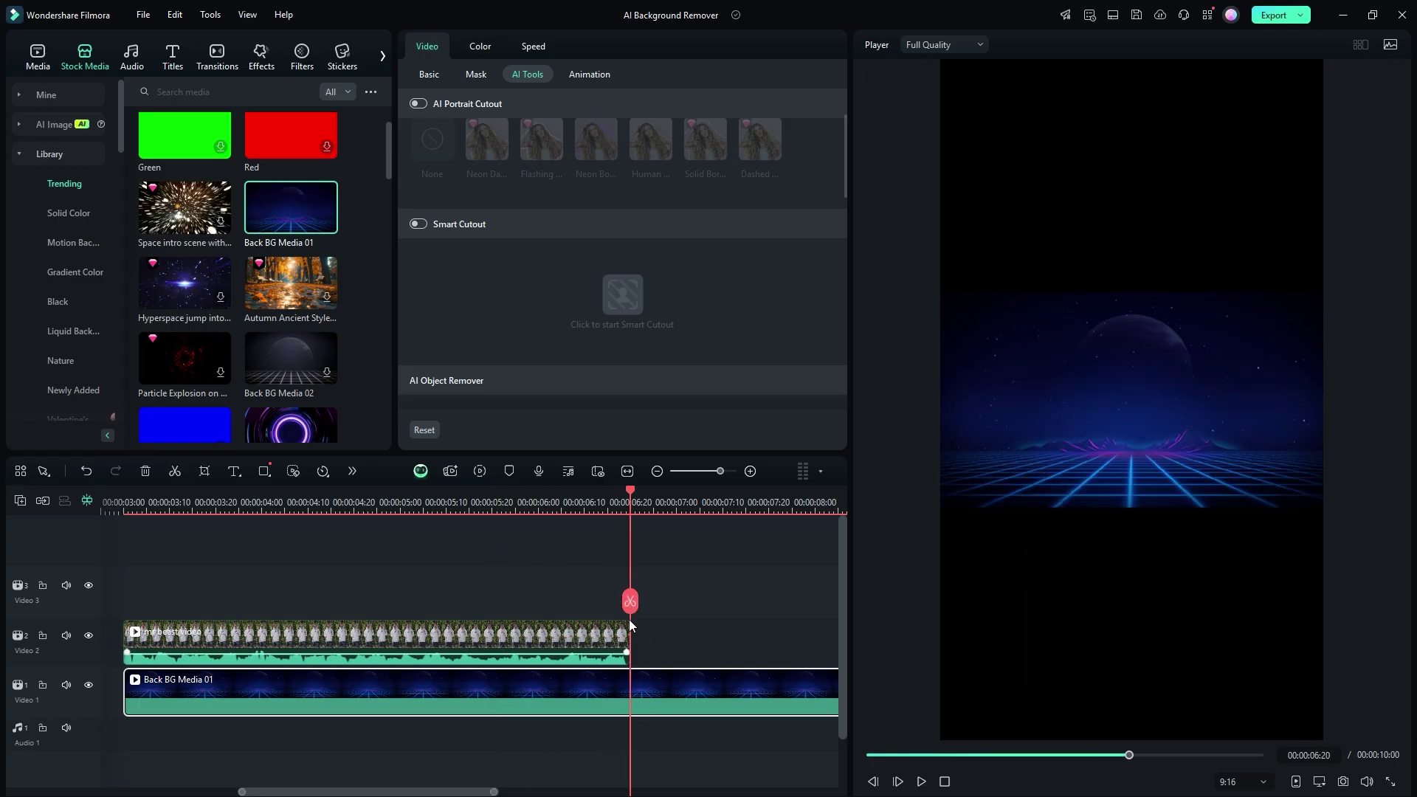
Step: Split the background where the cutout clip ends, delete the excess, and scale it to about 241%
click(629, 602)
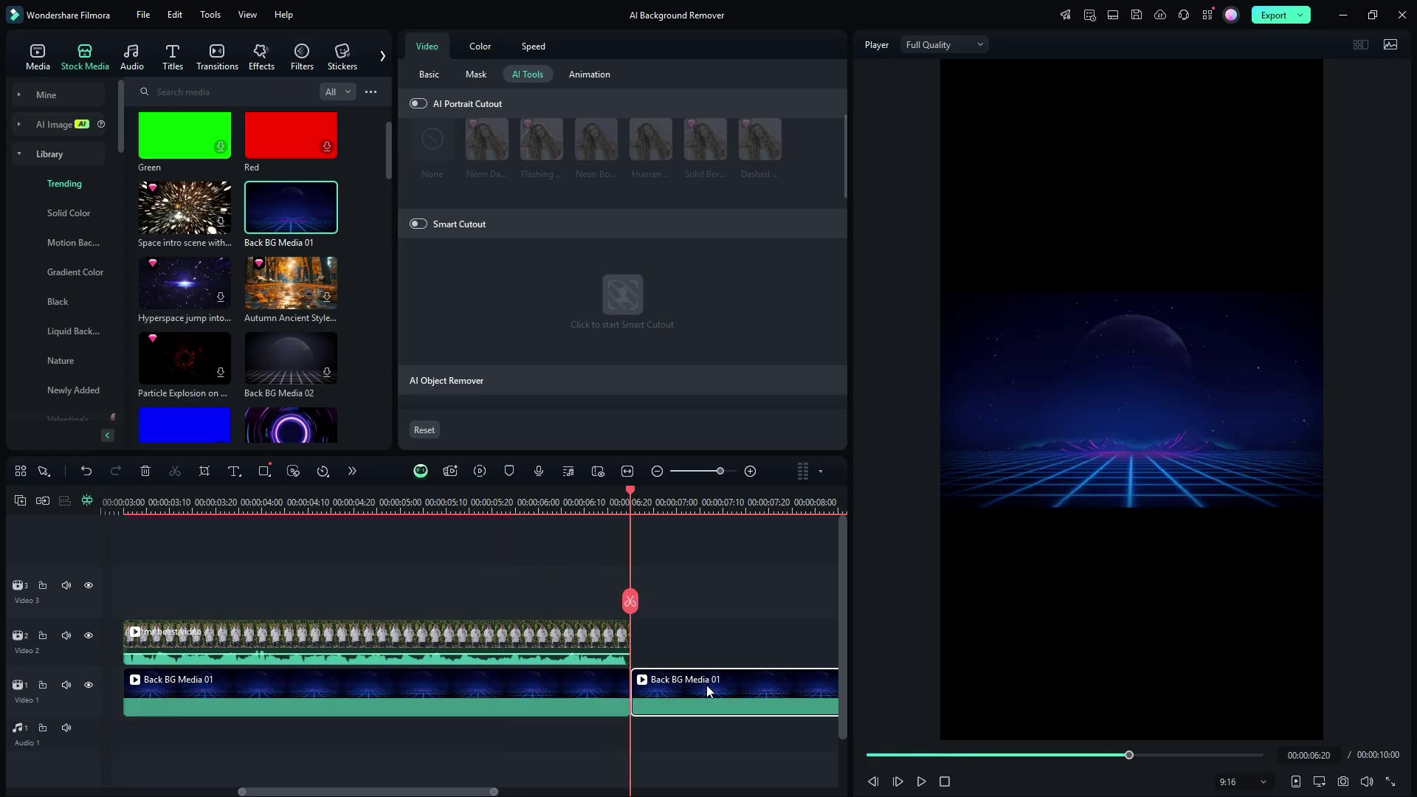
key(Delete)
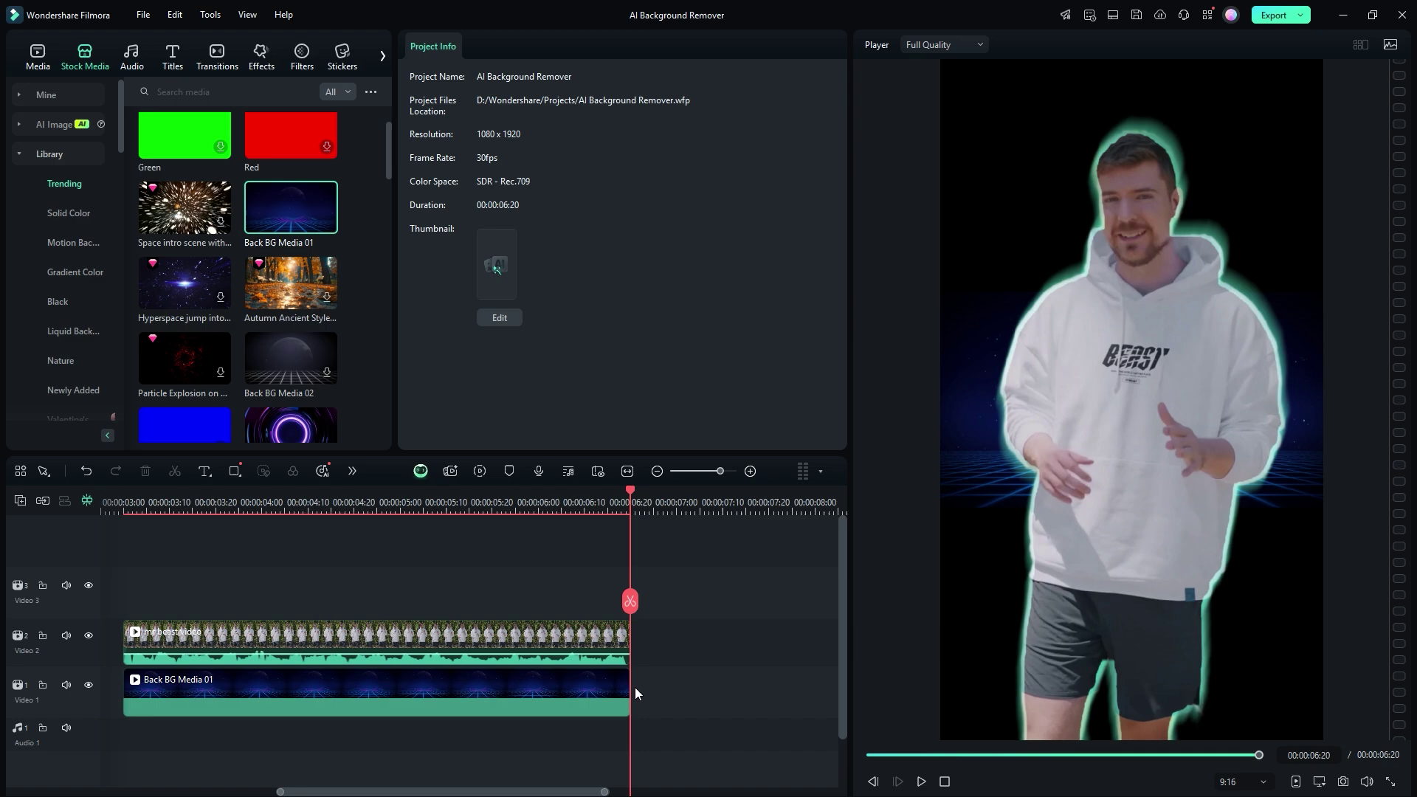
click(602, 680)
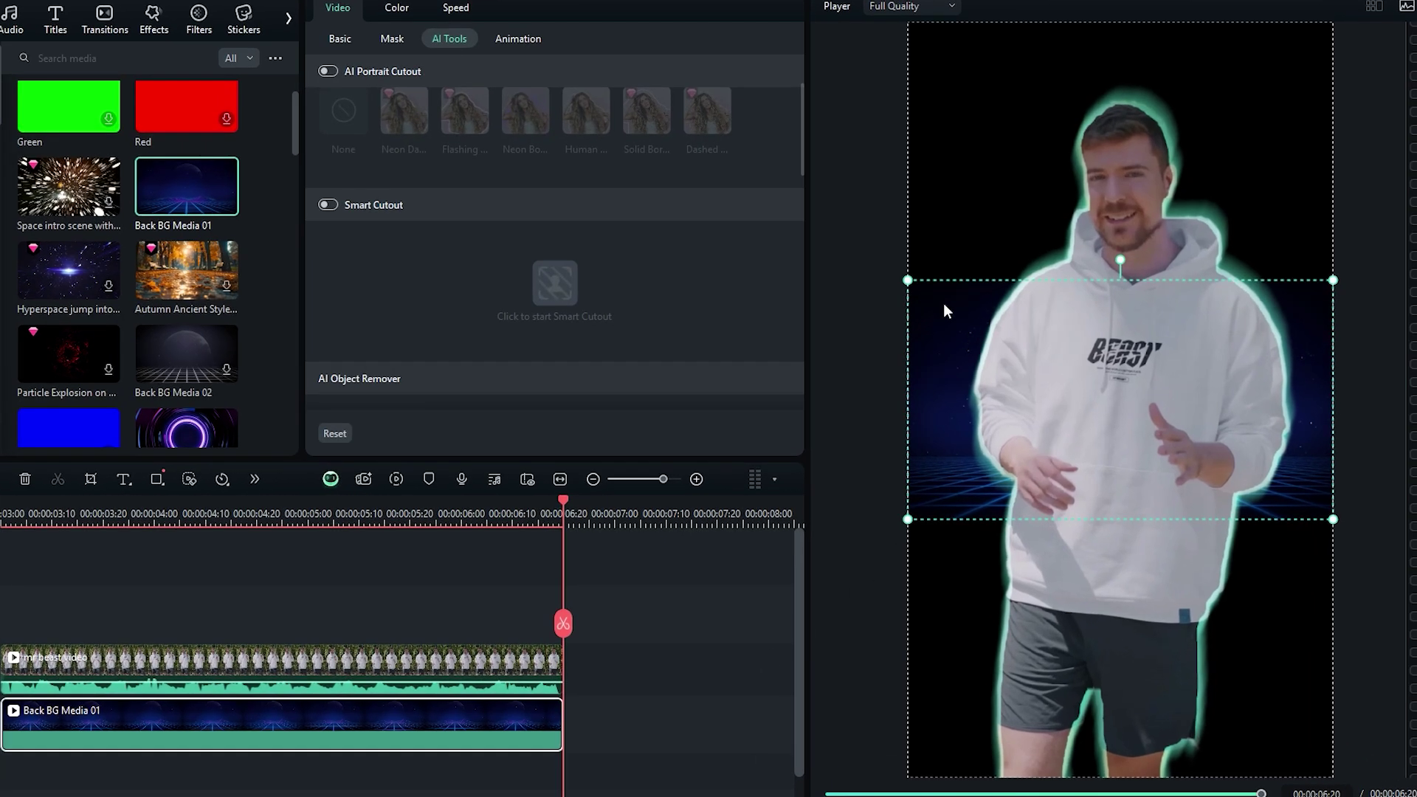
drag(911, 284, 900, 18)
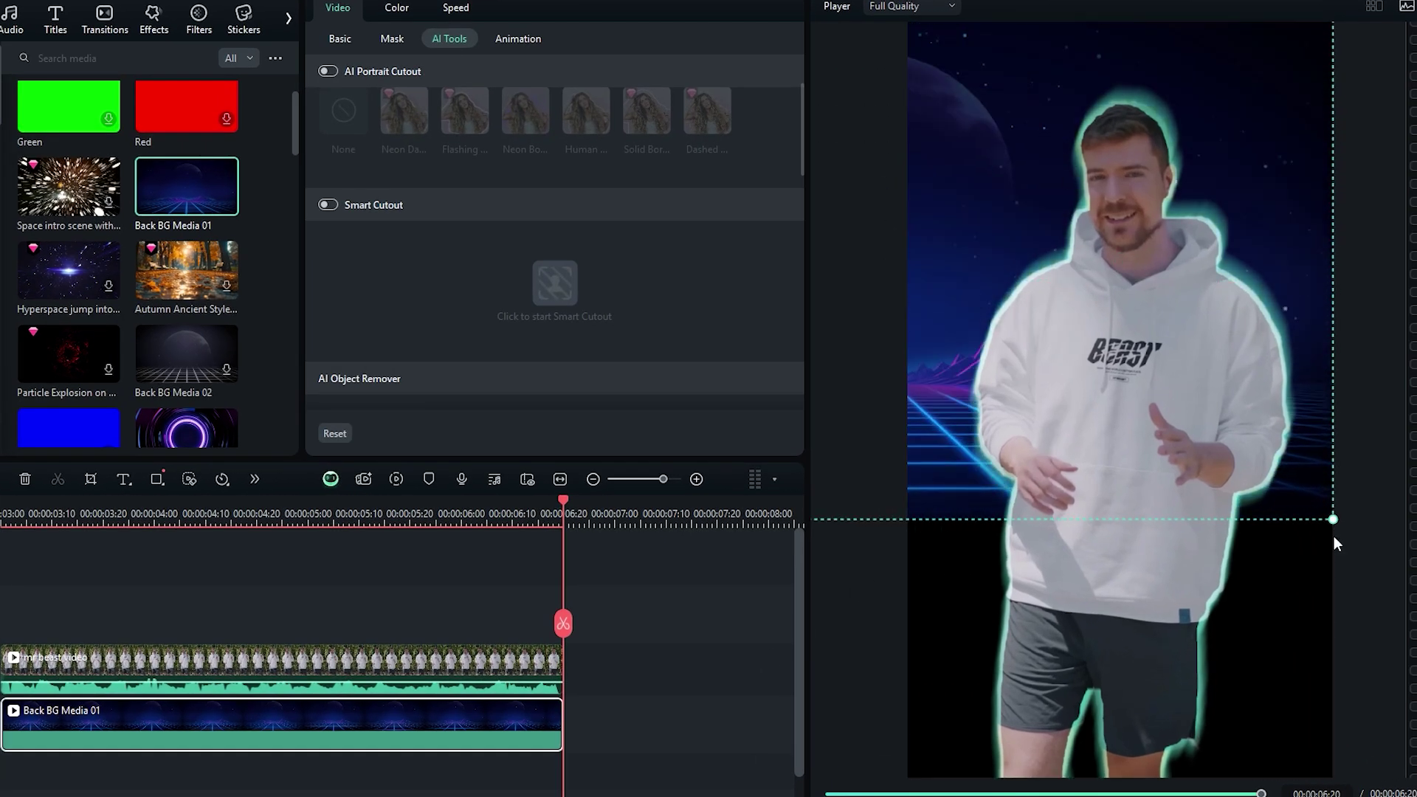
drag(1332, 519, 1397, 567)
key(Home)
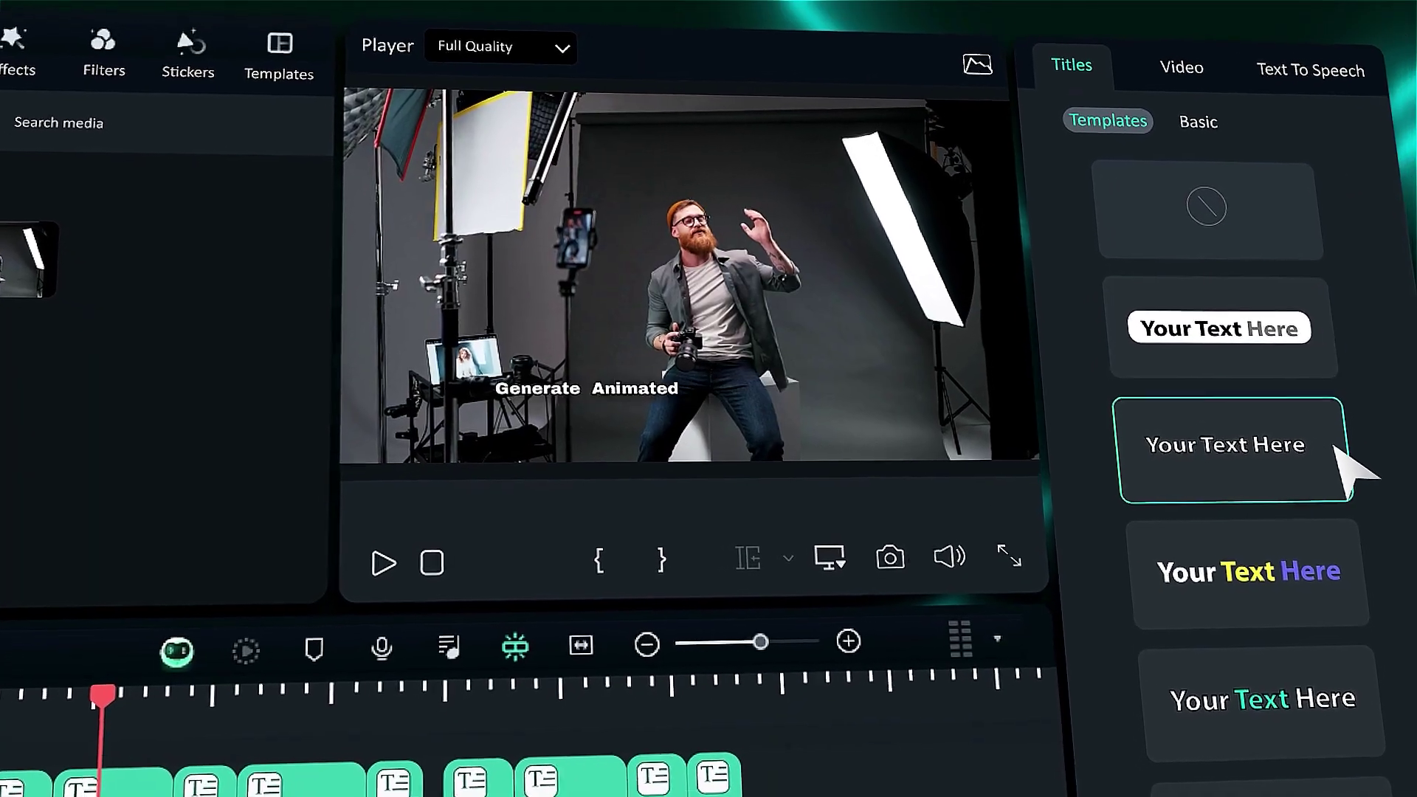
Step: Select the cutout man's Video 2 clip and show the Titles AI Captions tools
click(1386, 601)
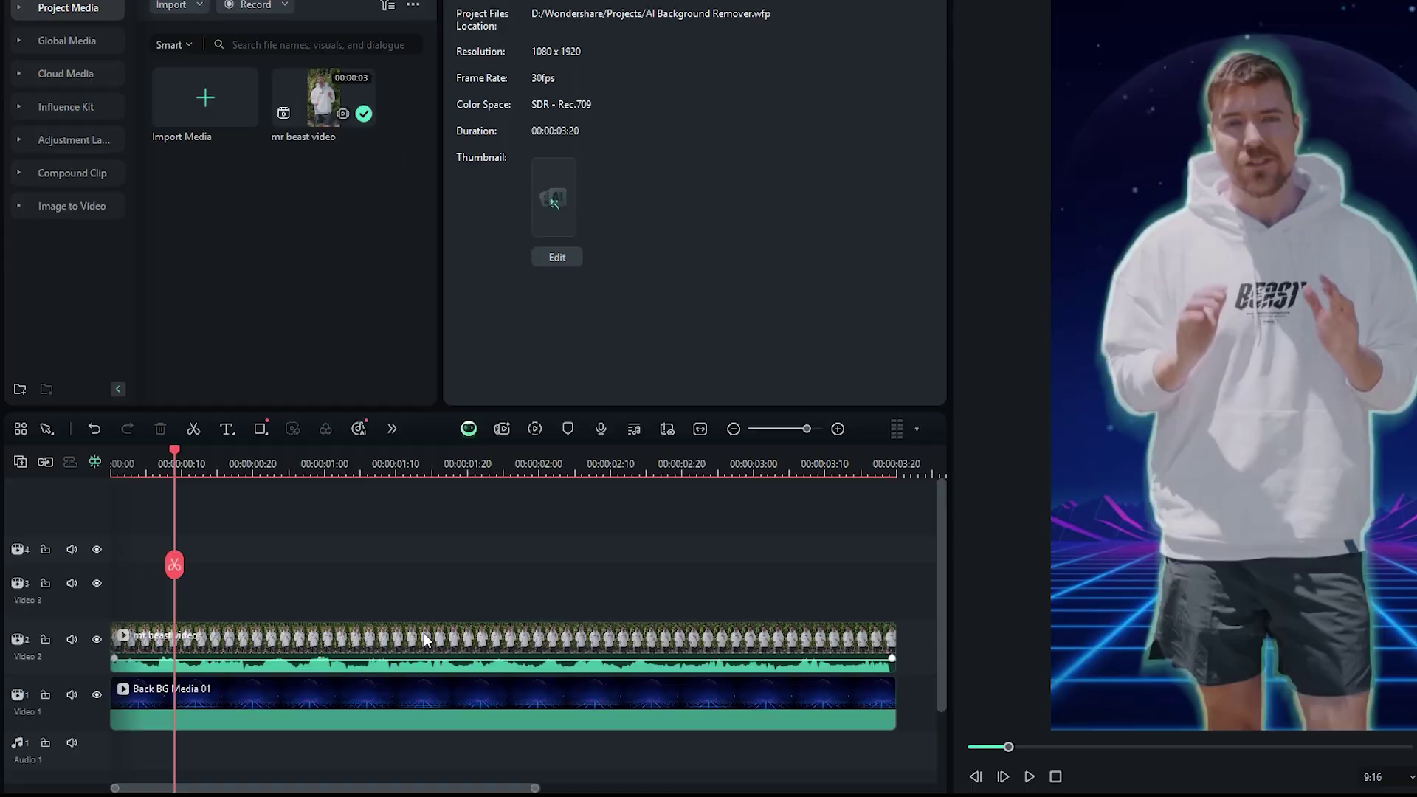
click(425, 639)
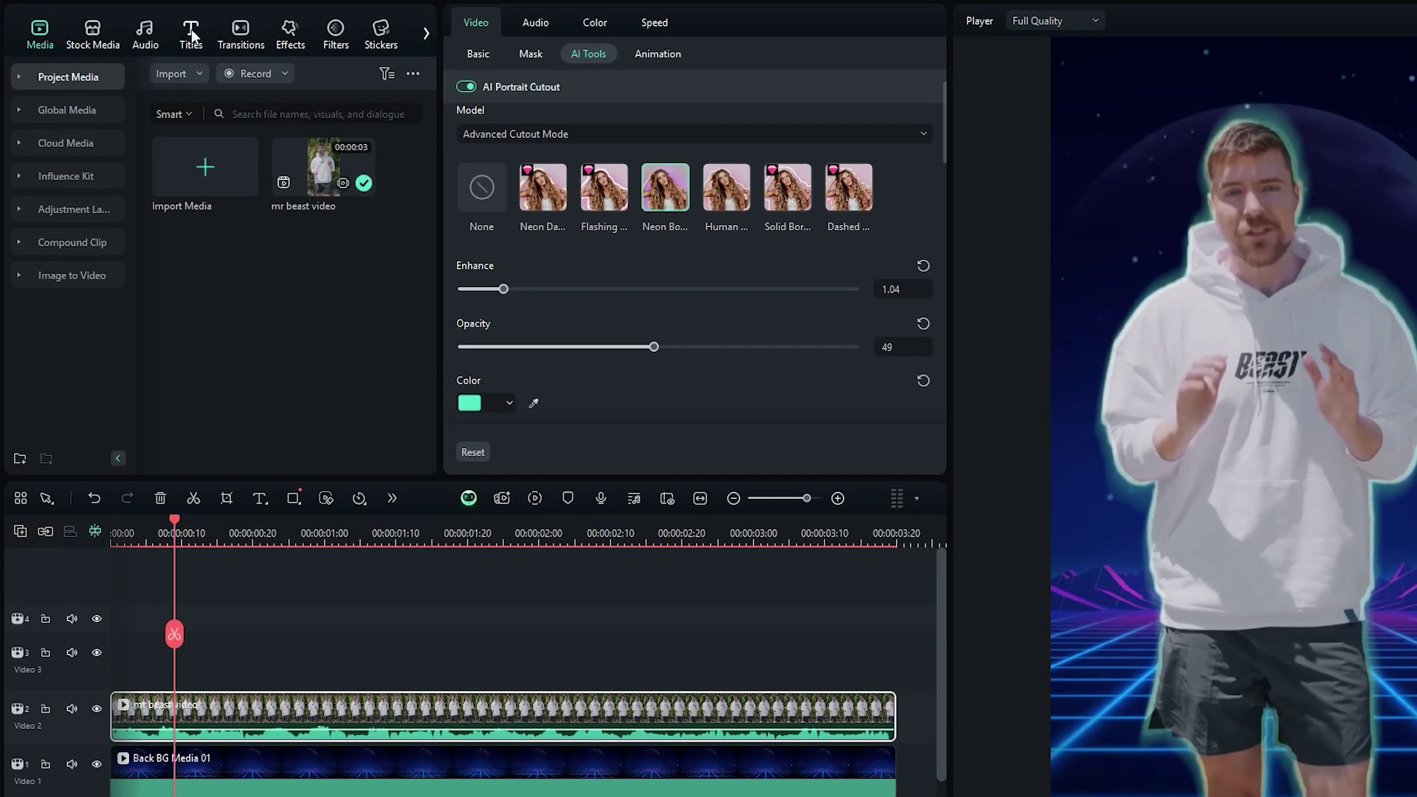
click(190, 33)
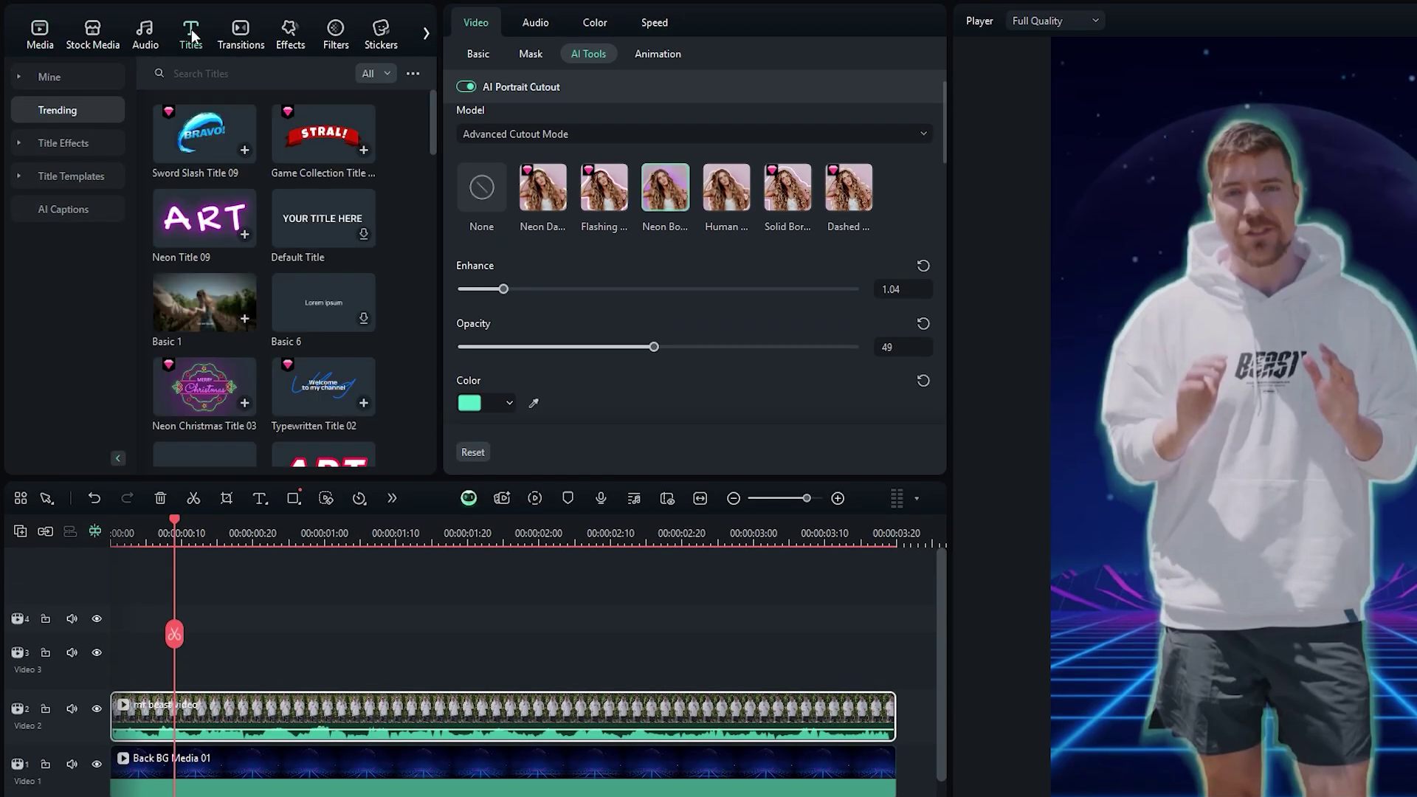
click(79, 211)
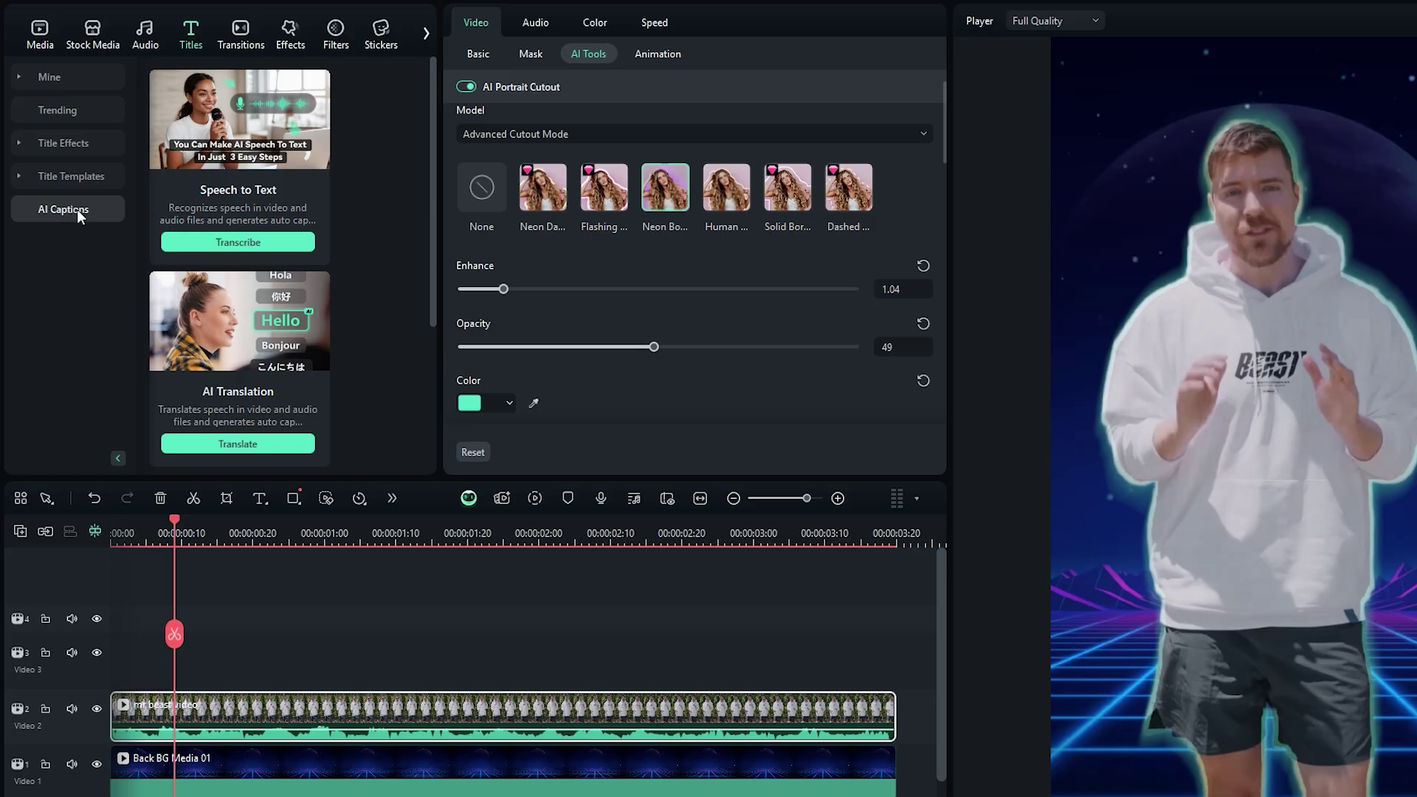
scroll(285, 201, down, 2)
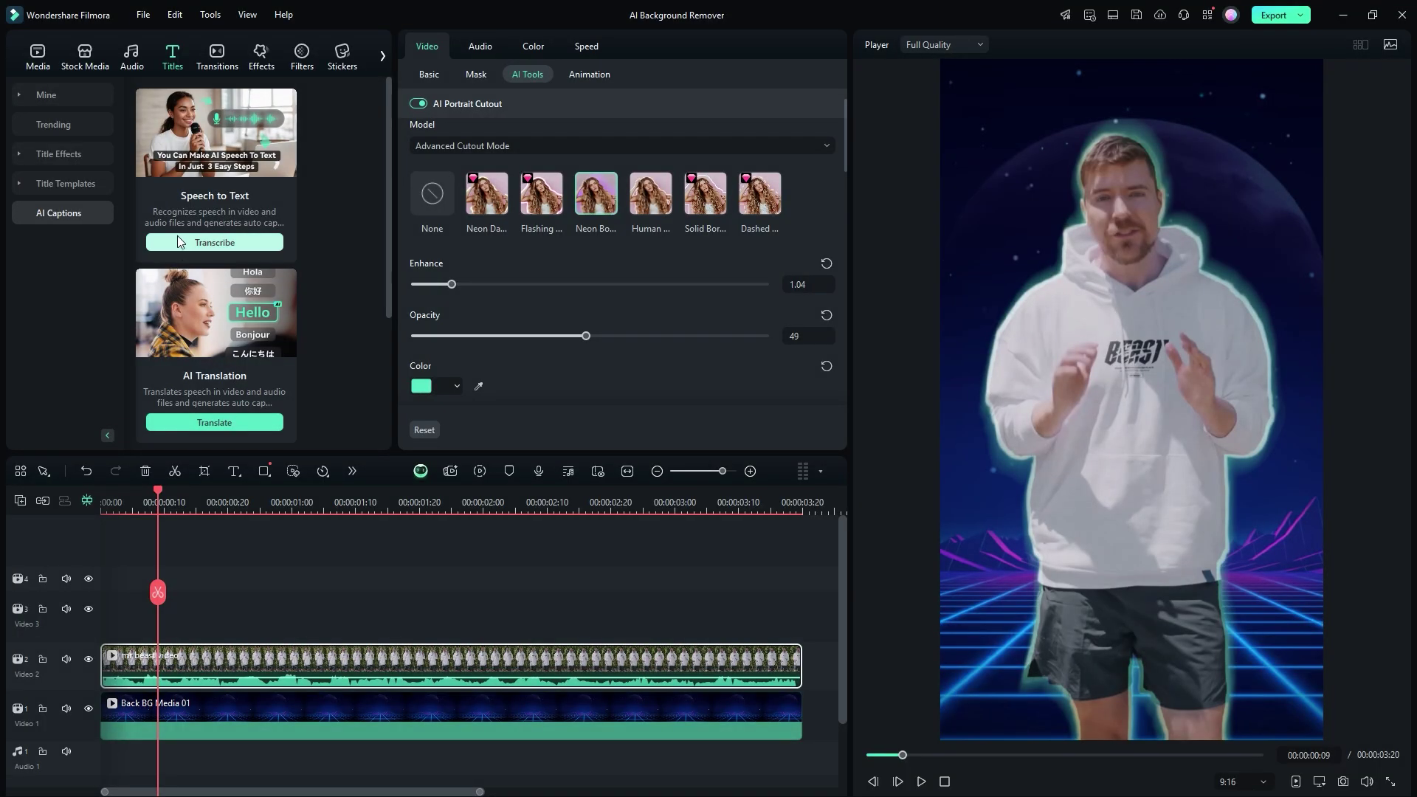
Step: Generate SRT subtitles in English (US) with Auto Detect Language for the selected clip
click(223, 241)
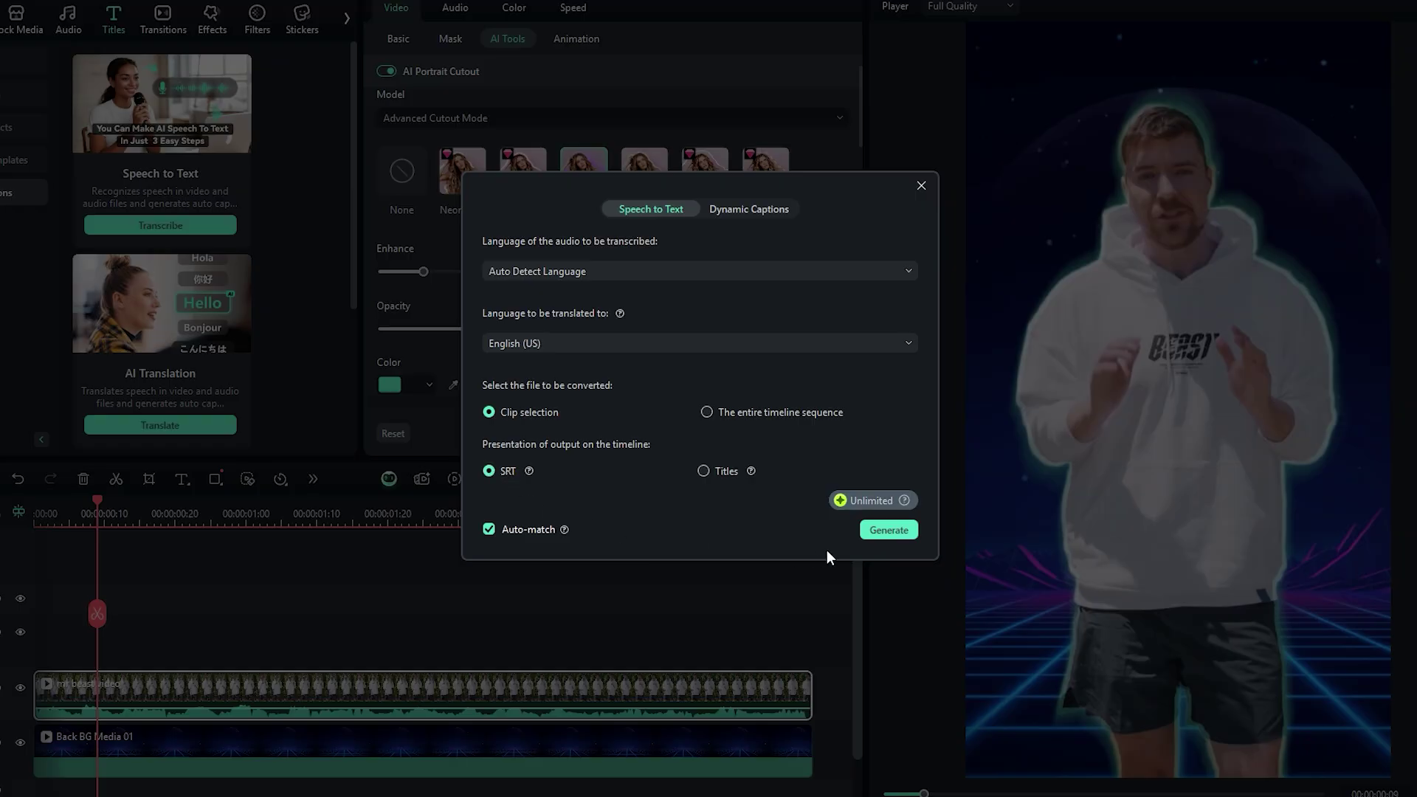
click(875, 531)
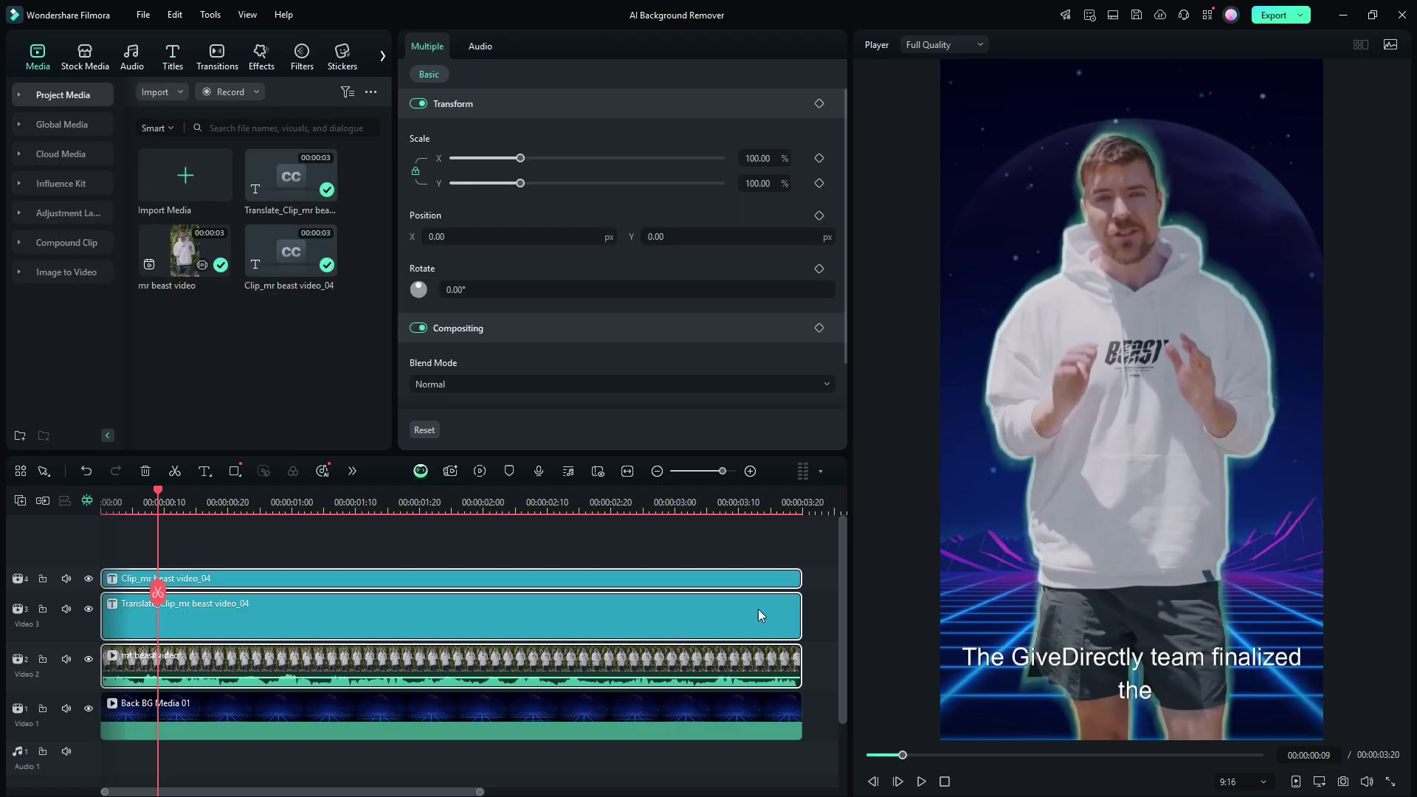
Step: Play back the video to watch the generated captions
key(space)
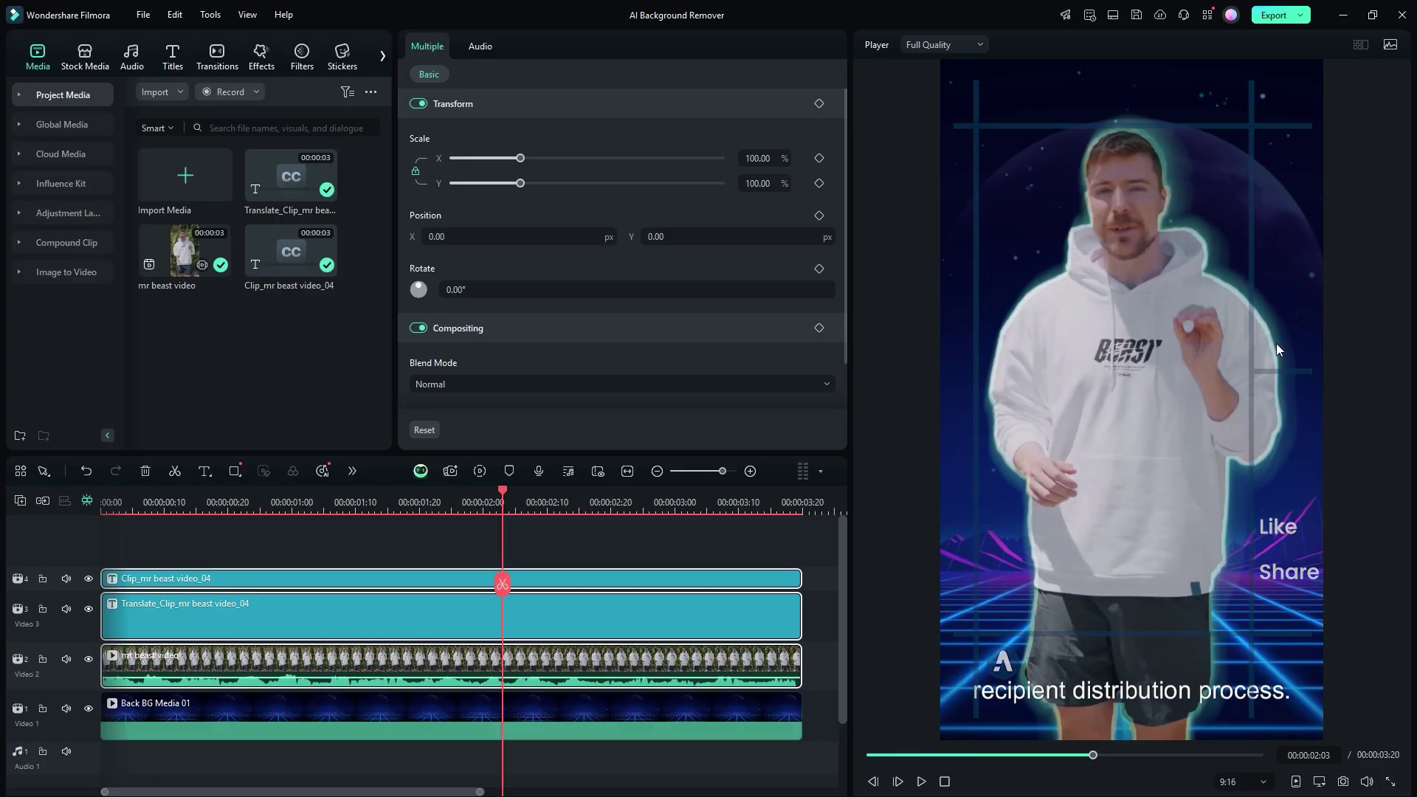
Step: Drag the subtitle up over the hoodie in Edit Subtitle File and apply it to all
double_click(443, 615)
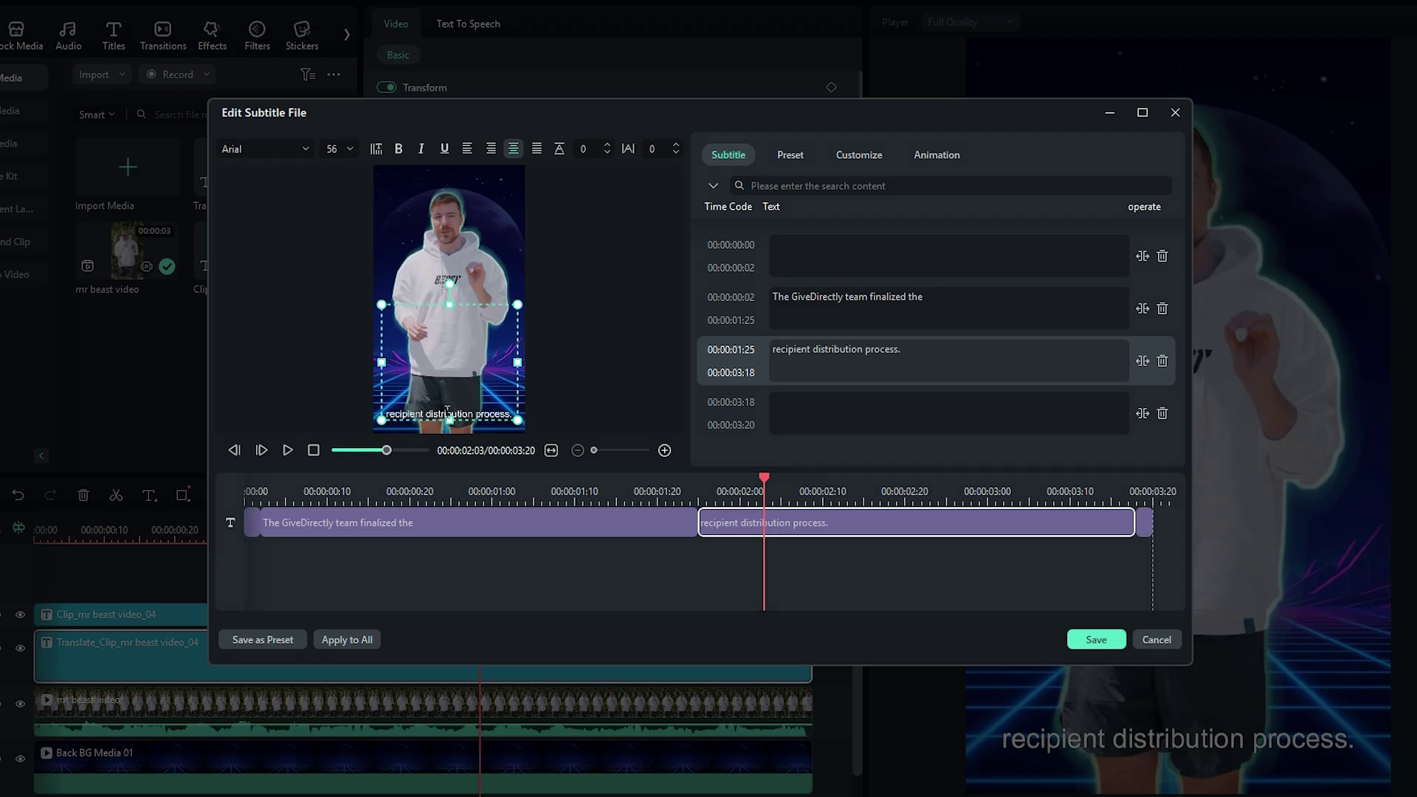
drag(448, 411, 450, 355)
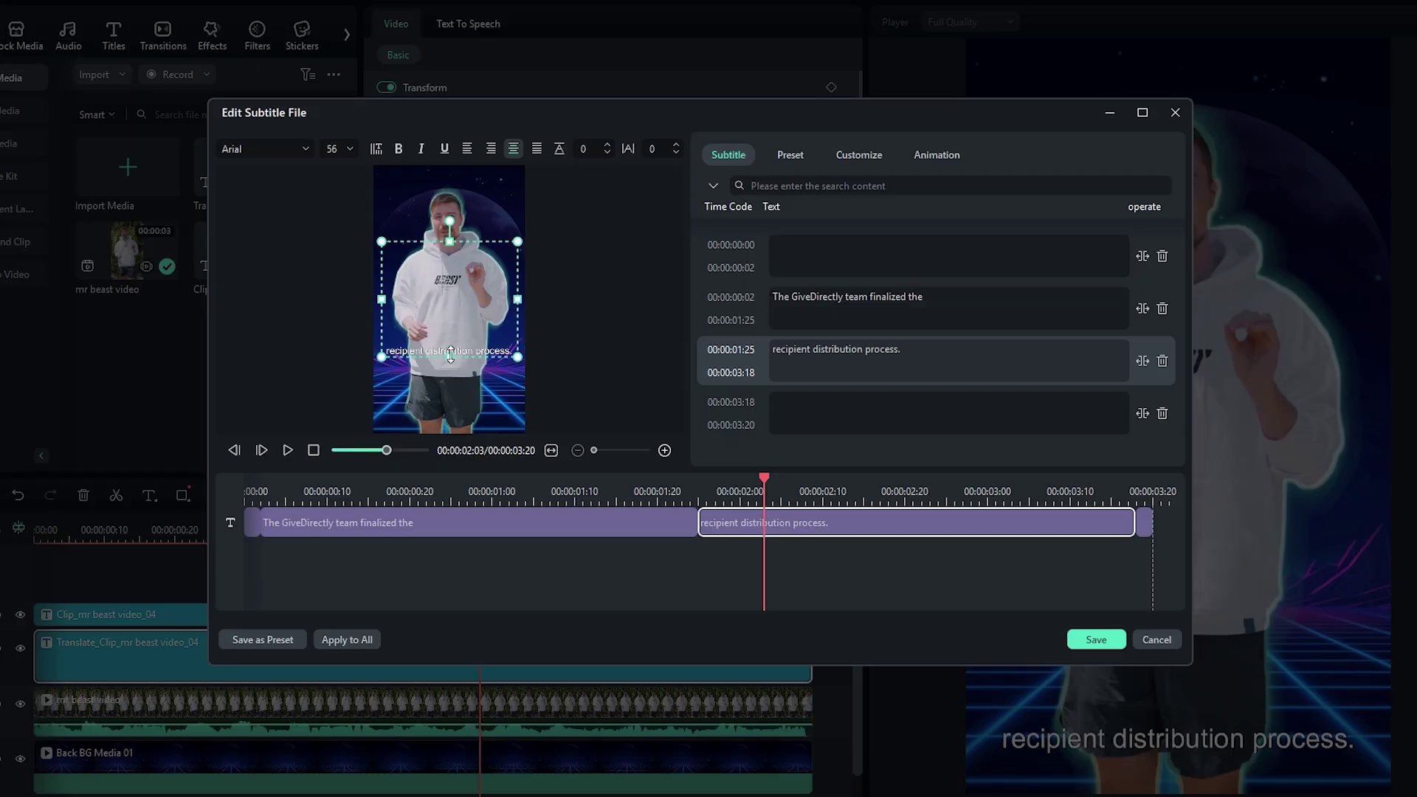
click(355, 641)
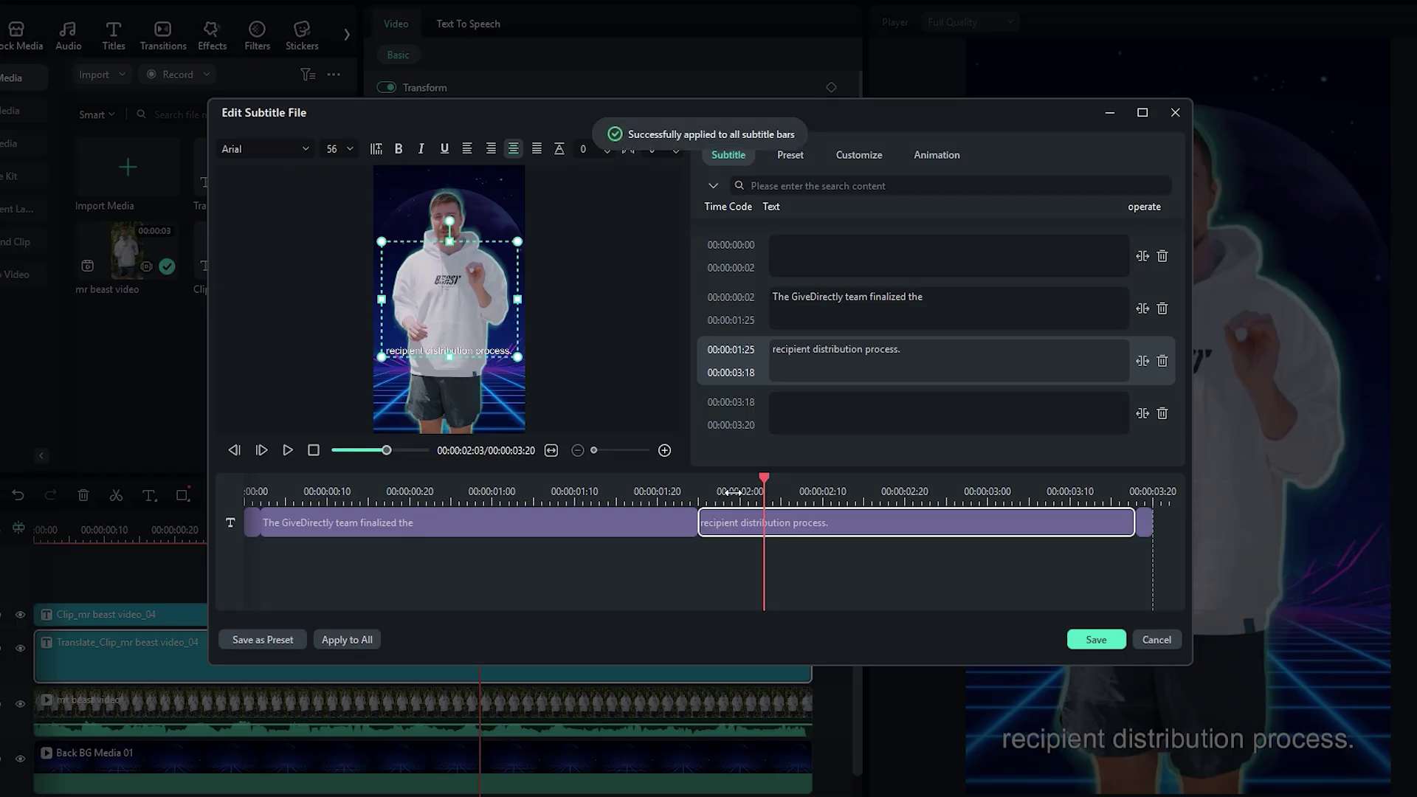
drag(764, 478, 410, 486)
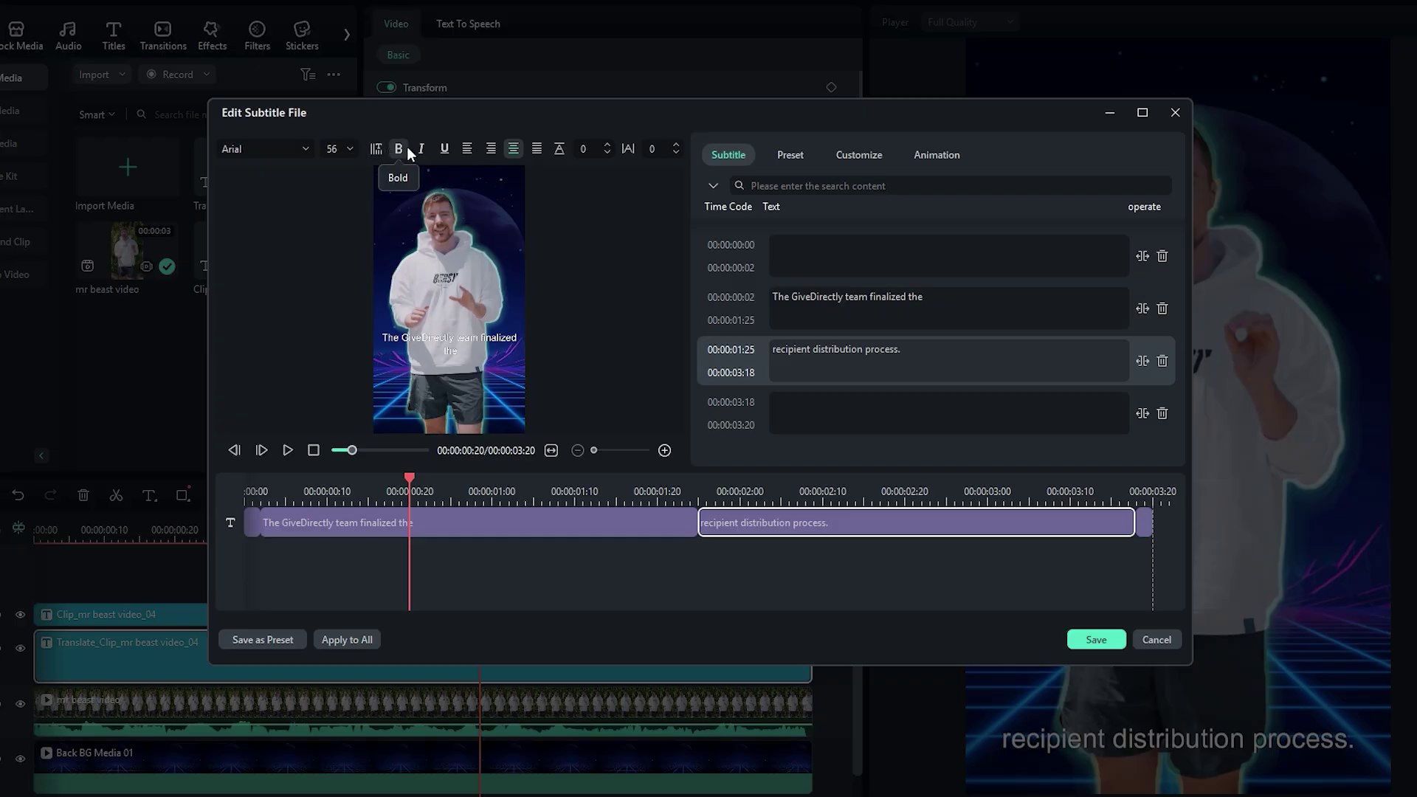
Step: Apply the orange-gold outlined text preset to all subtitles
click(858, 156)
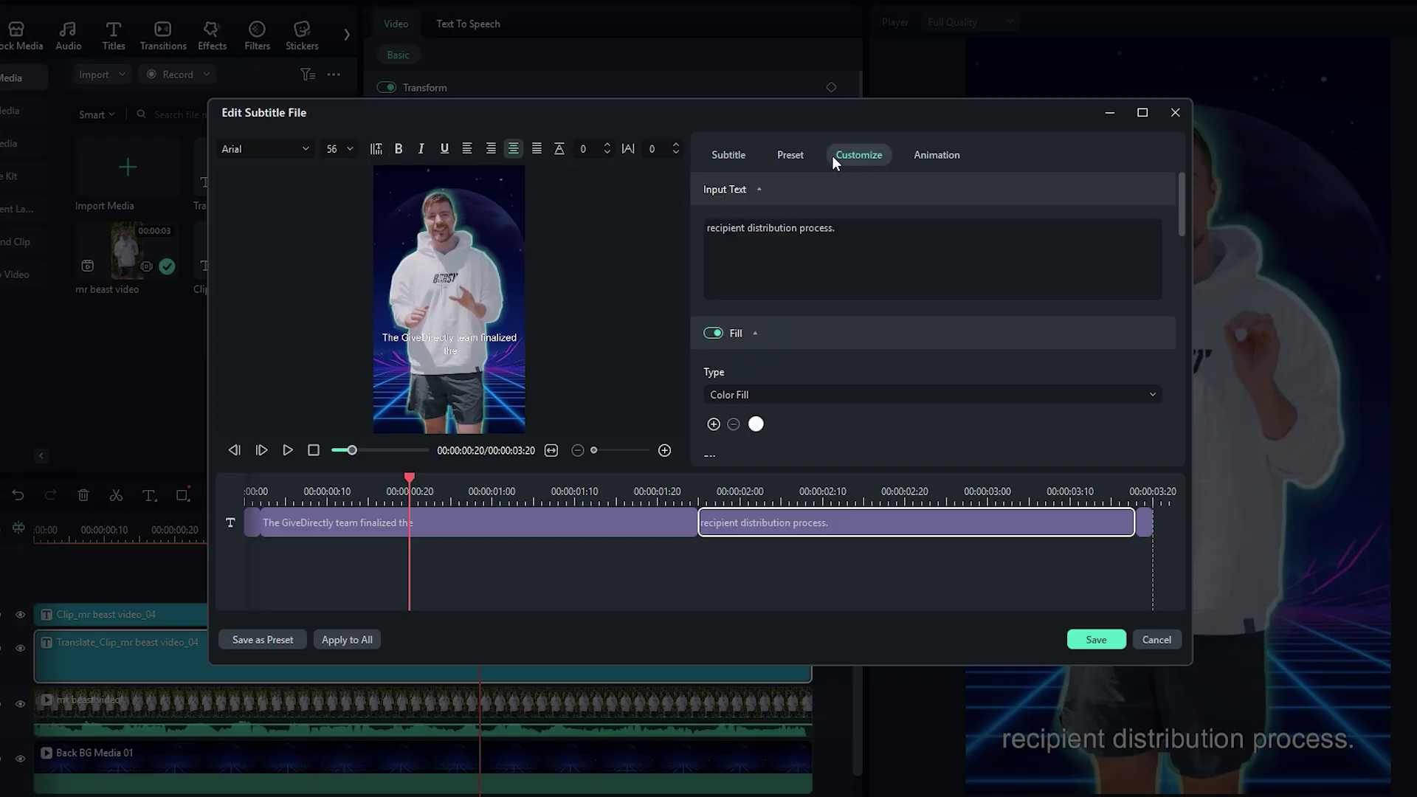
click(793, 156)
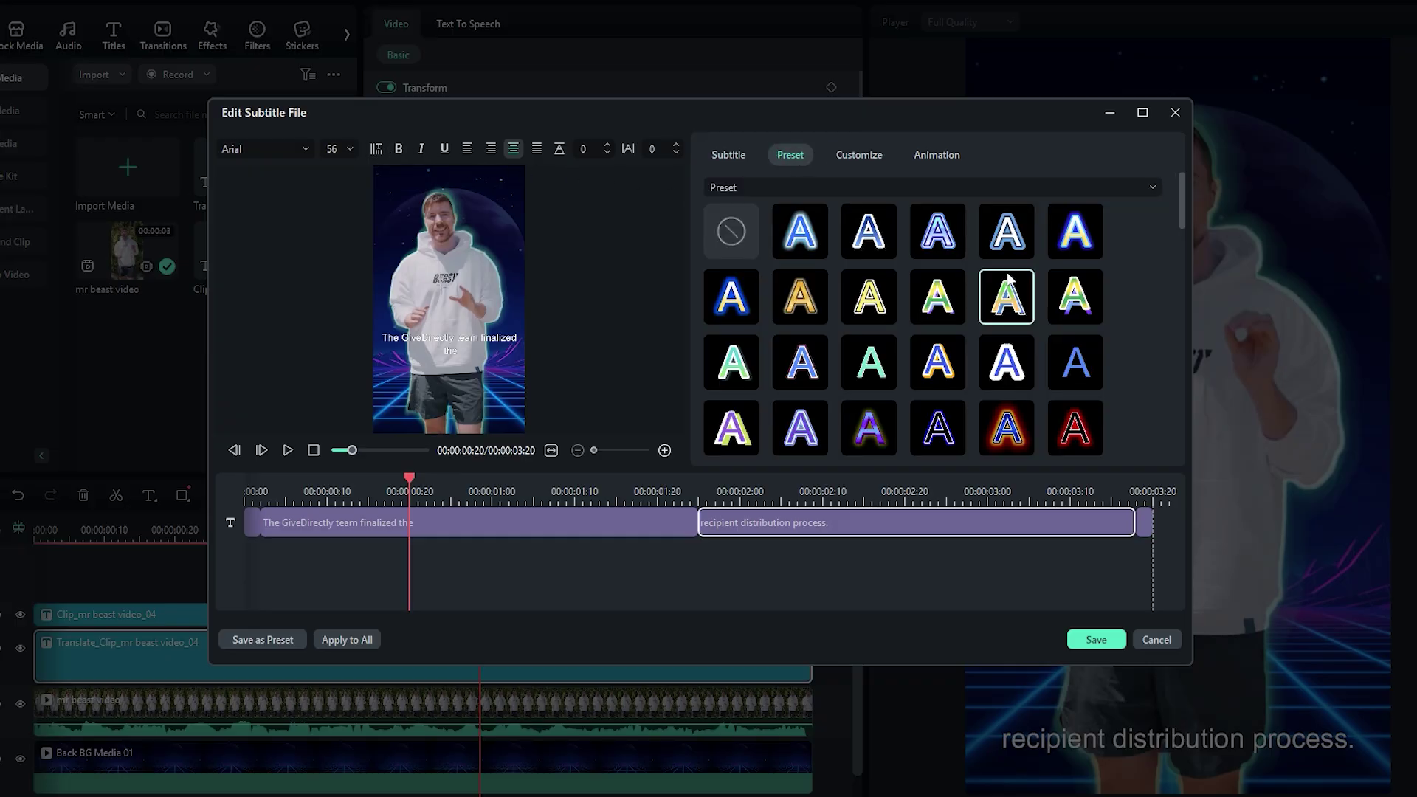
scroll(1018, 290, down, 1)
scroll(1019, 290, down, 4)
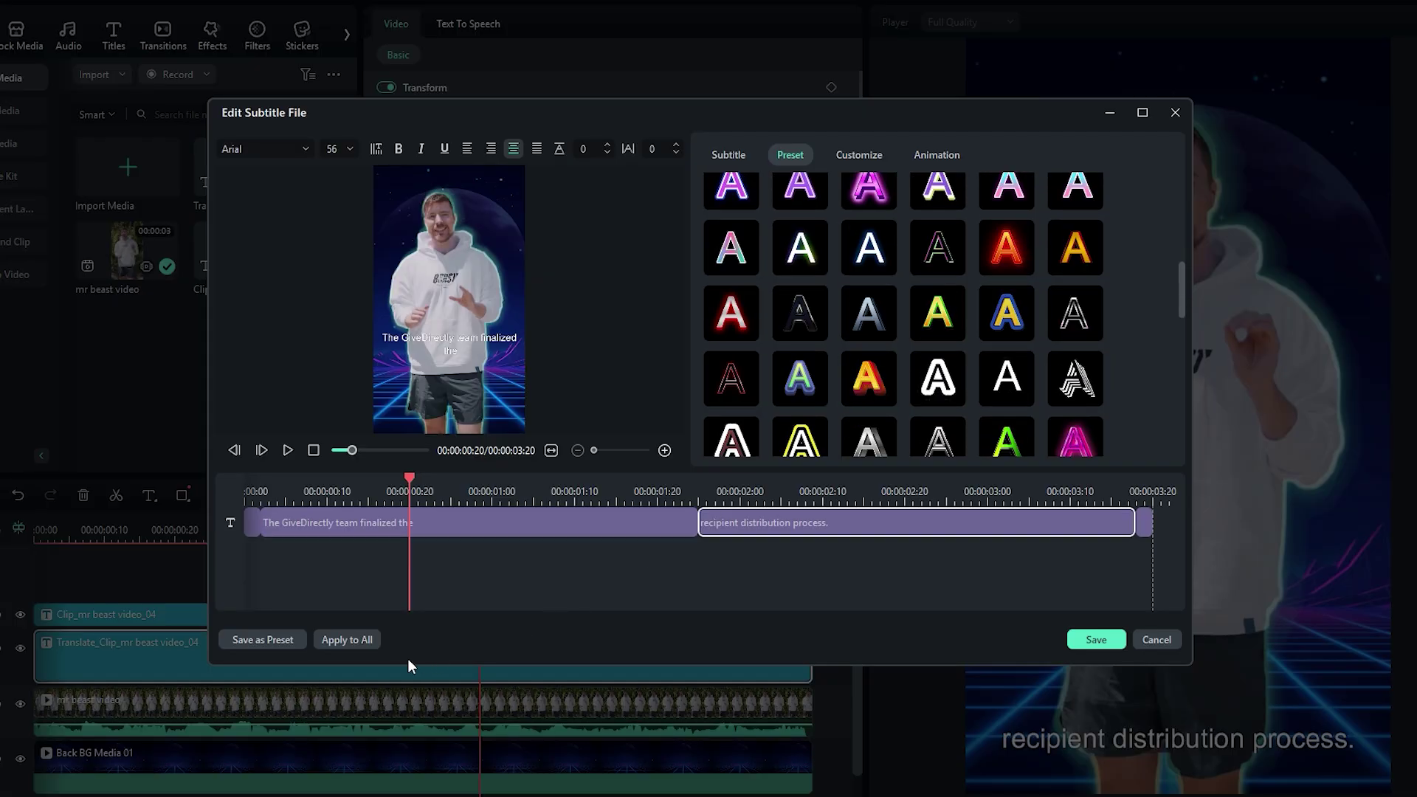
click(365, 640)
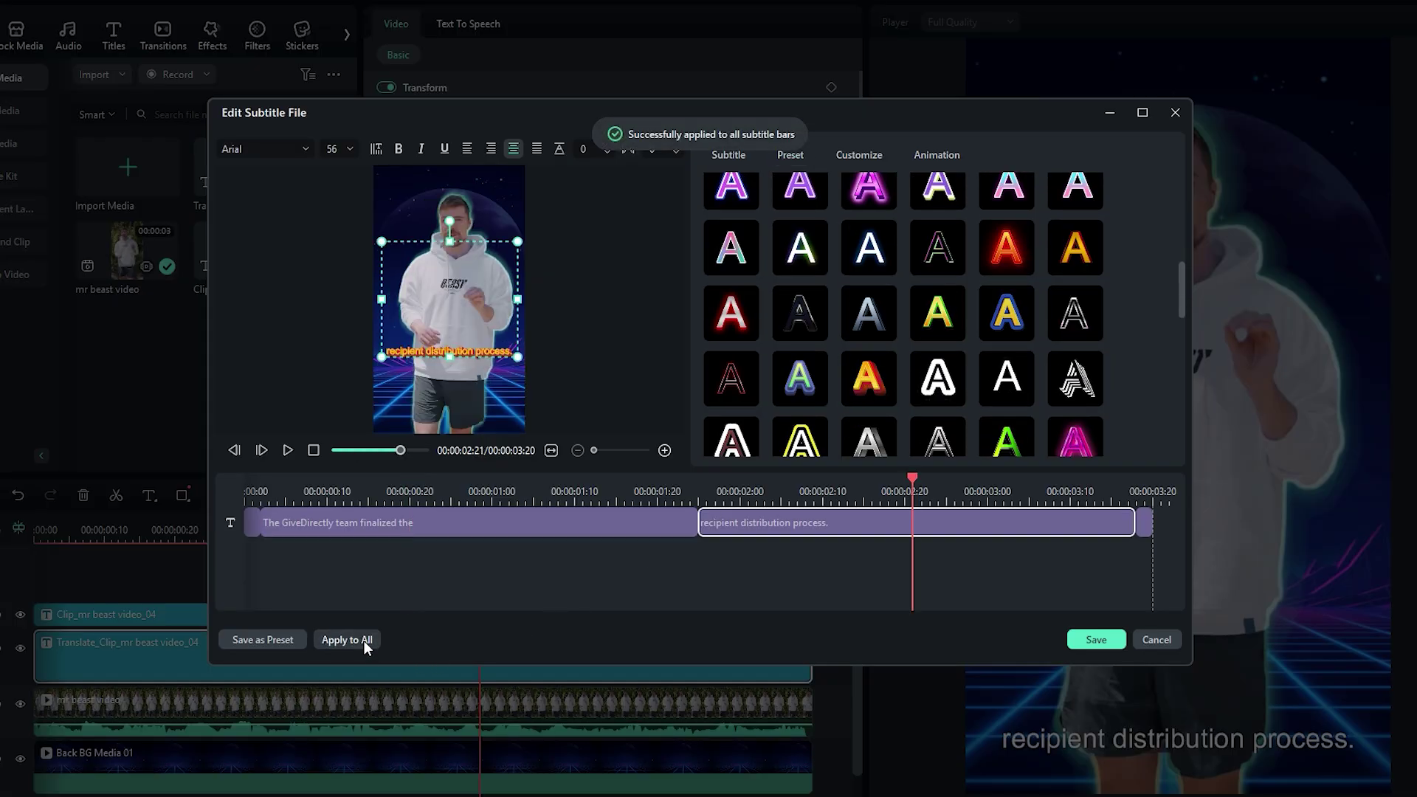
Step: Play the captions from the start to check the new style, then pause
click(246, 478)
key(space)
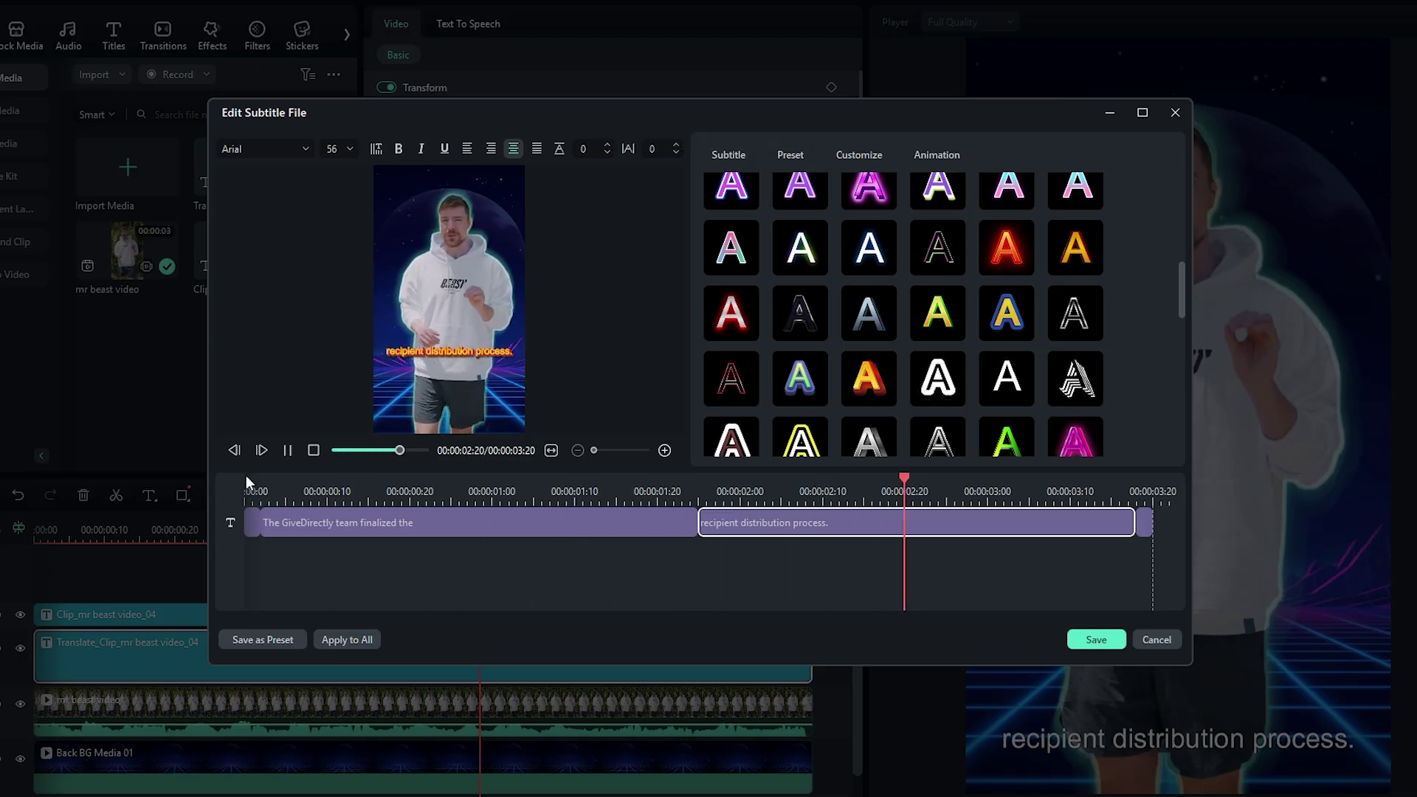
key(space)
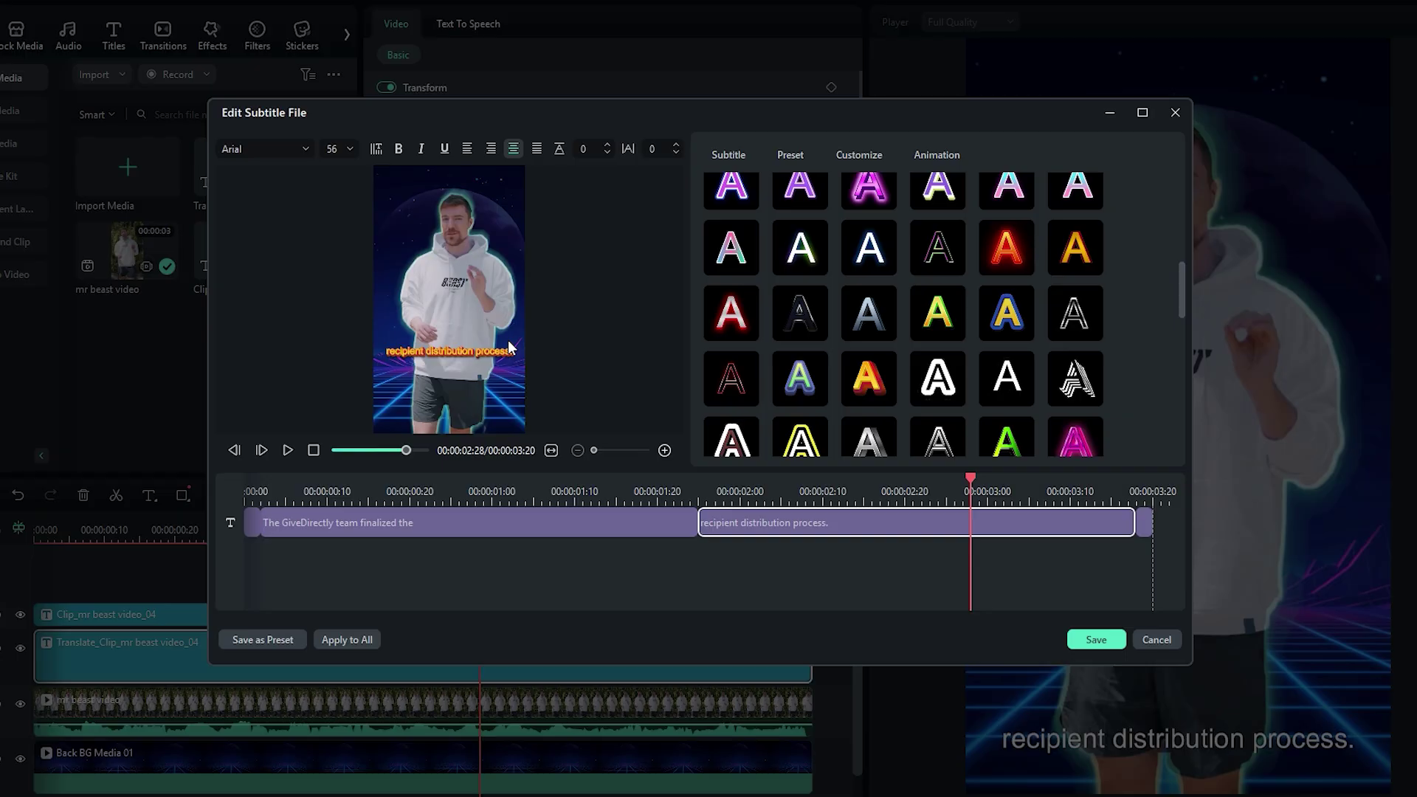
Step: Give all captions the 0.83 s Wavy Appearing entrance animation and stop the preview
click(927, 156)
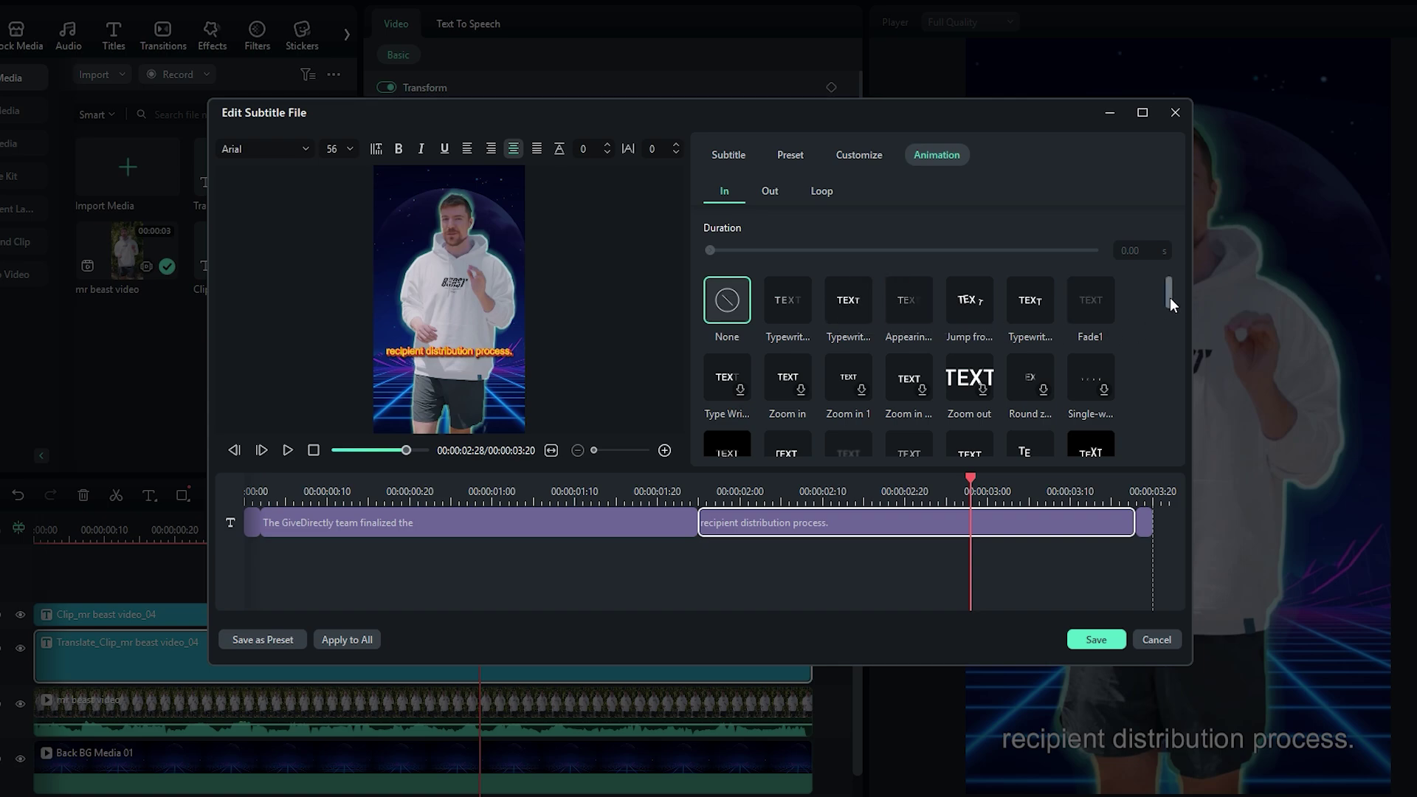
drag(1170, 298, 1161, 321)
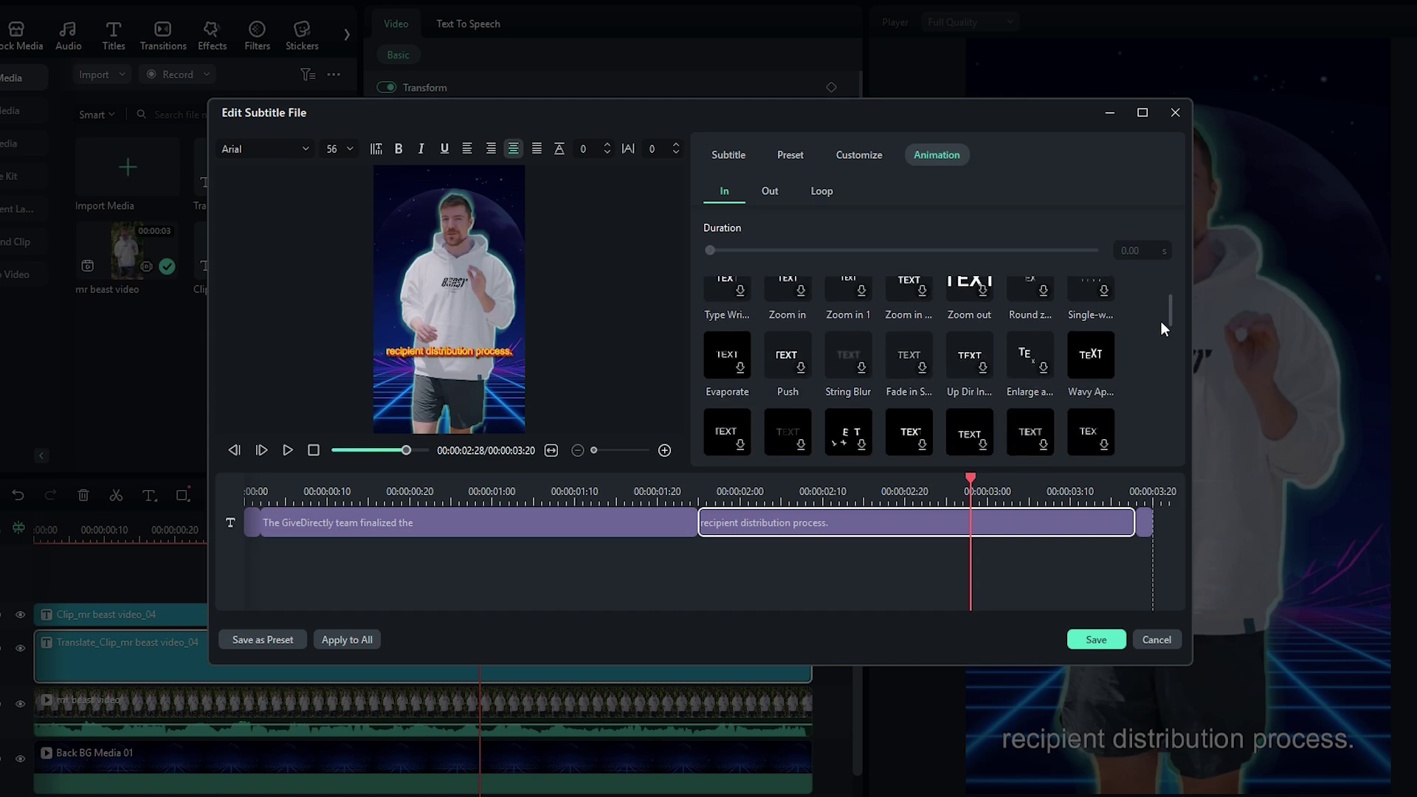
click(1083, 358)
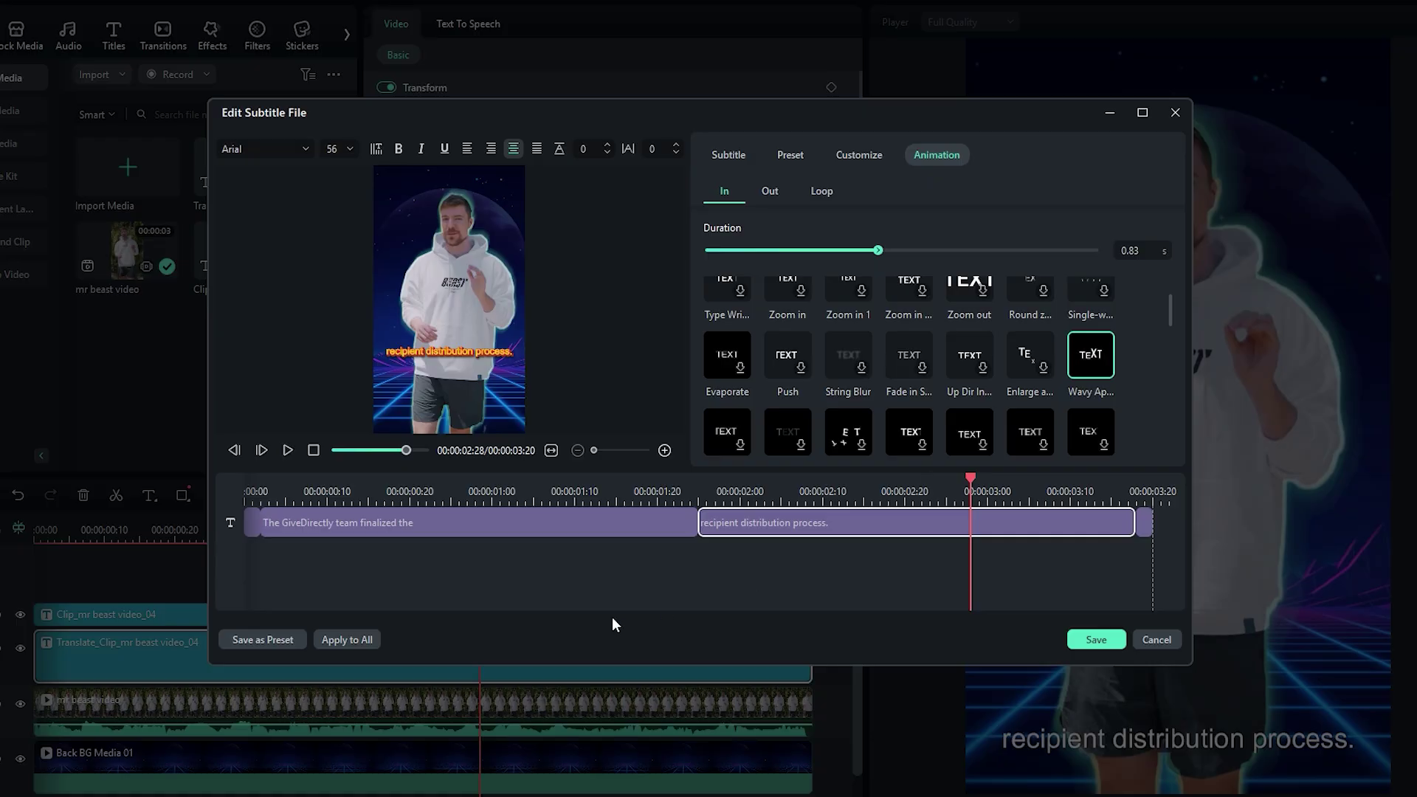
click(347, 639)
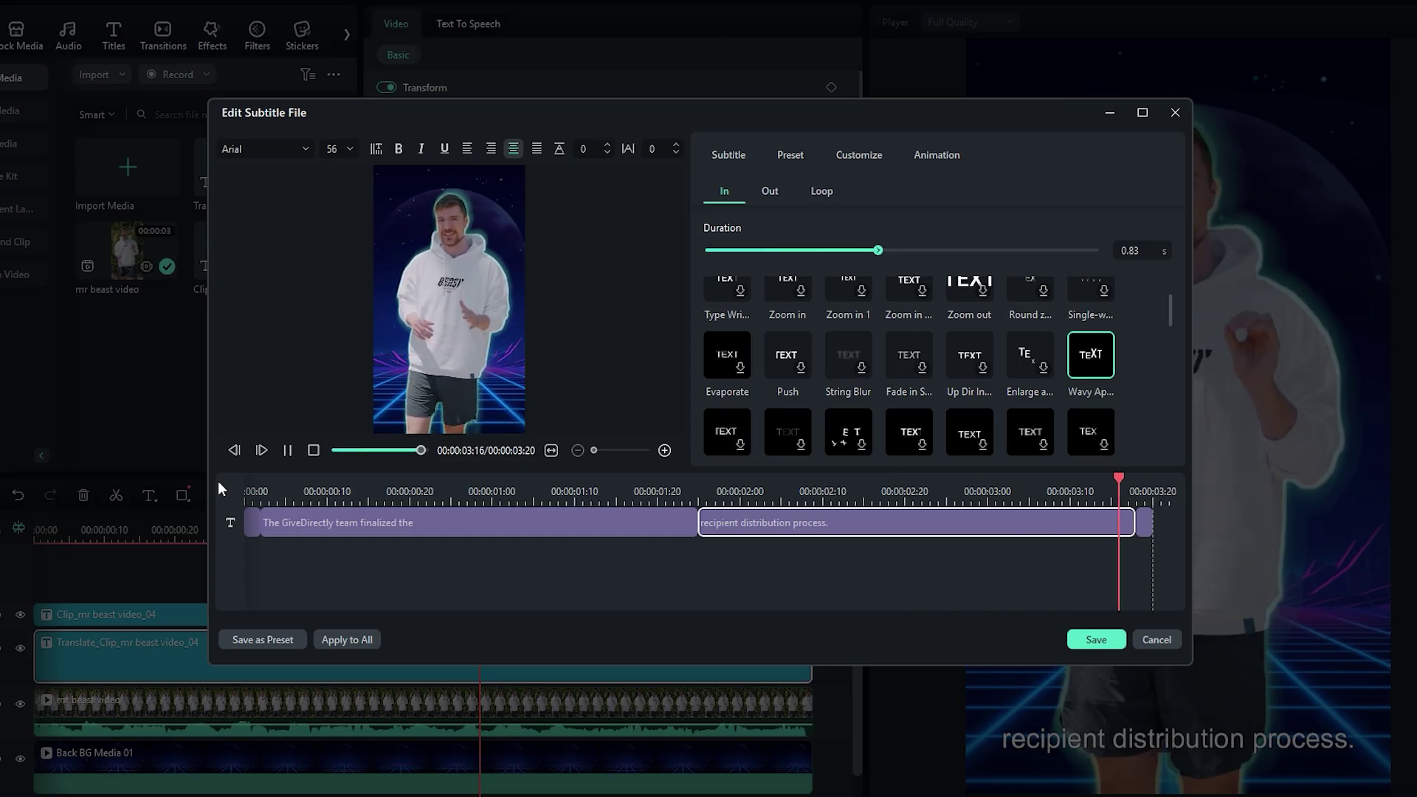
click(347, 638)
Step: Save the subtitle edits, then delete the duplicate white caption clip on track 4
click(1088, 640)
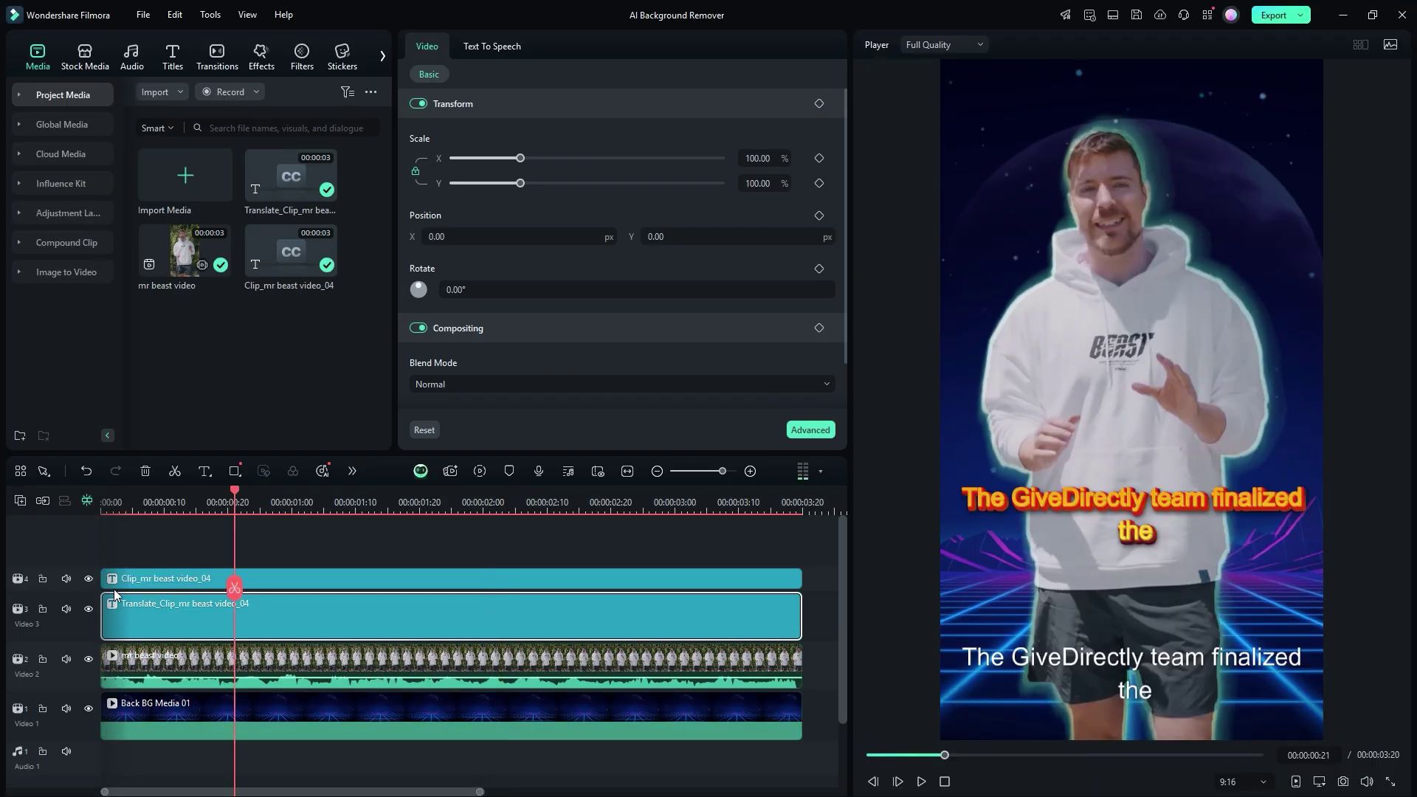
click(502, 577)
key(space)
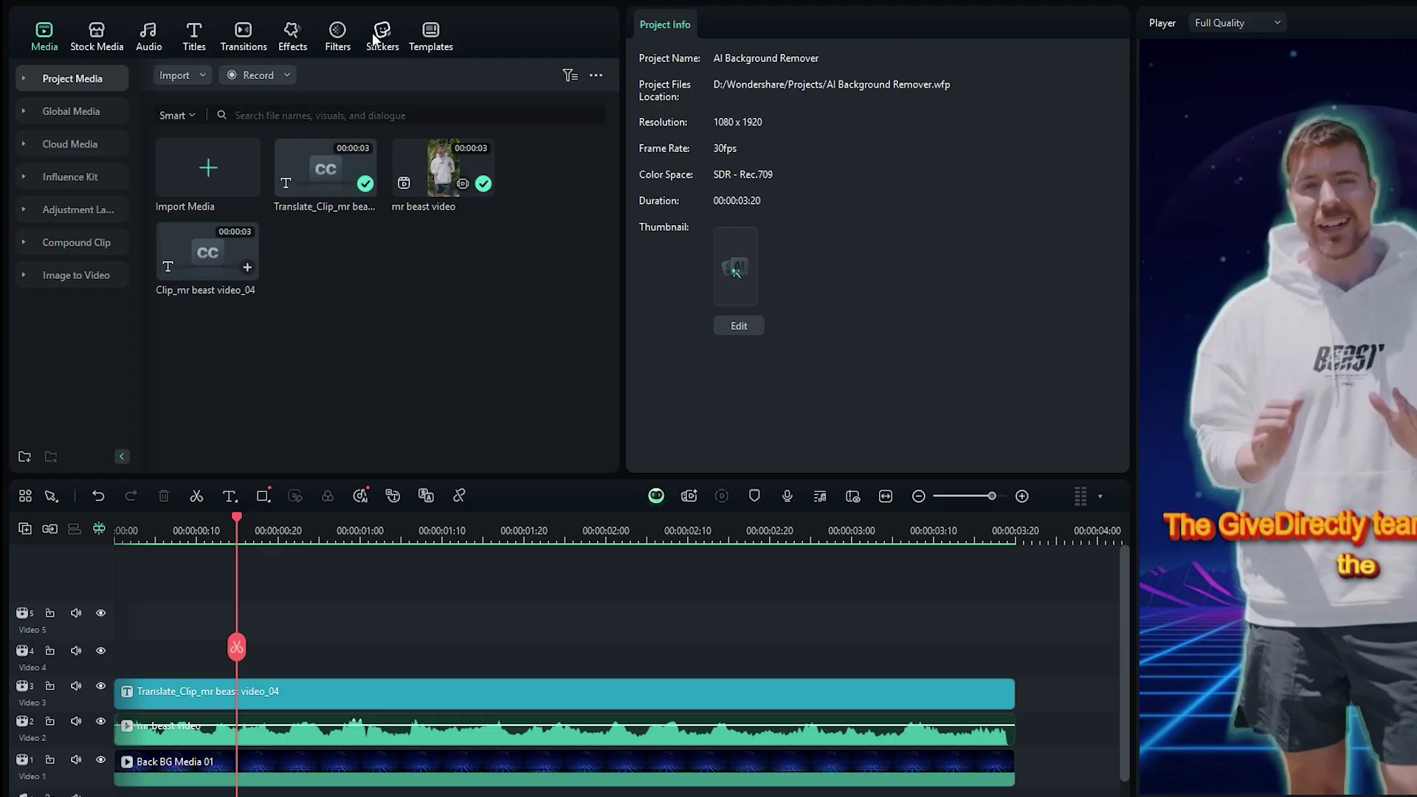
Step: Add the Subscribe sticker from the Stickers library to the Video 4 track
click(376, 35)
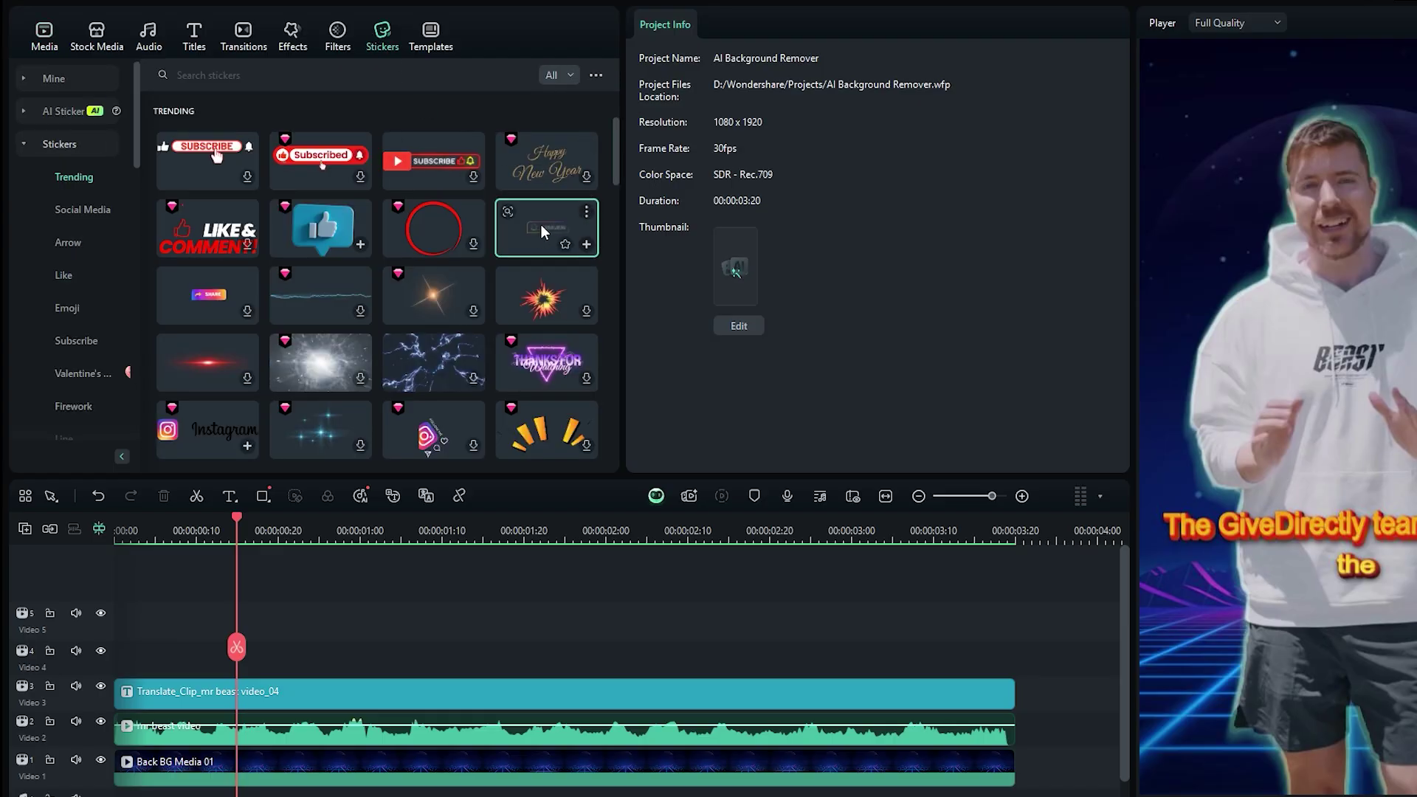
drag(542, 231, 117, 660)
drag(116, 594, 117, 594)
drag(236, 583, 550, 583)
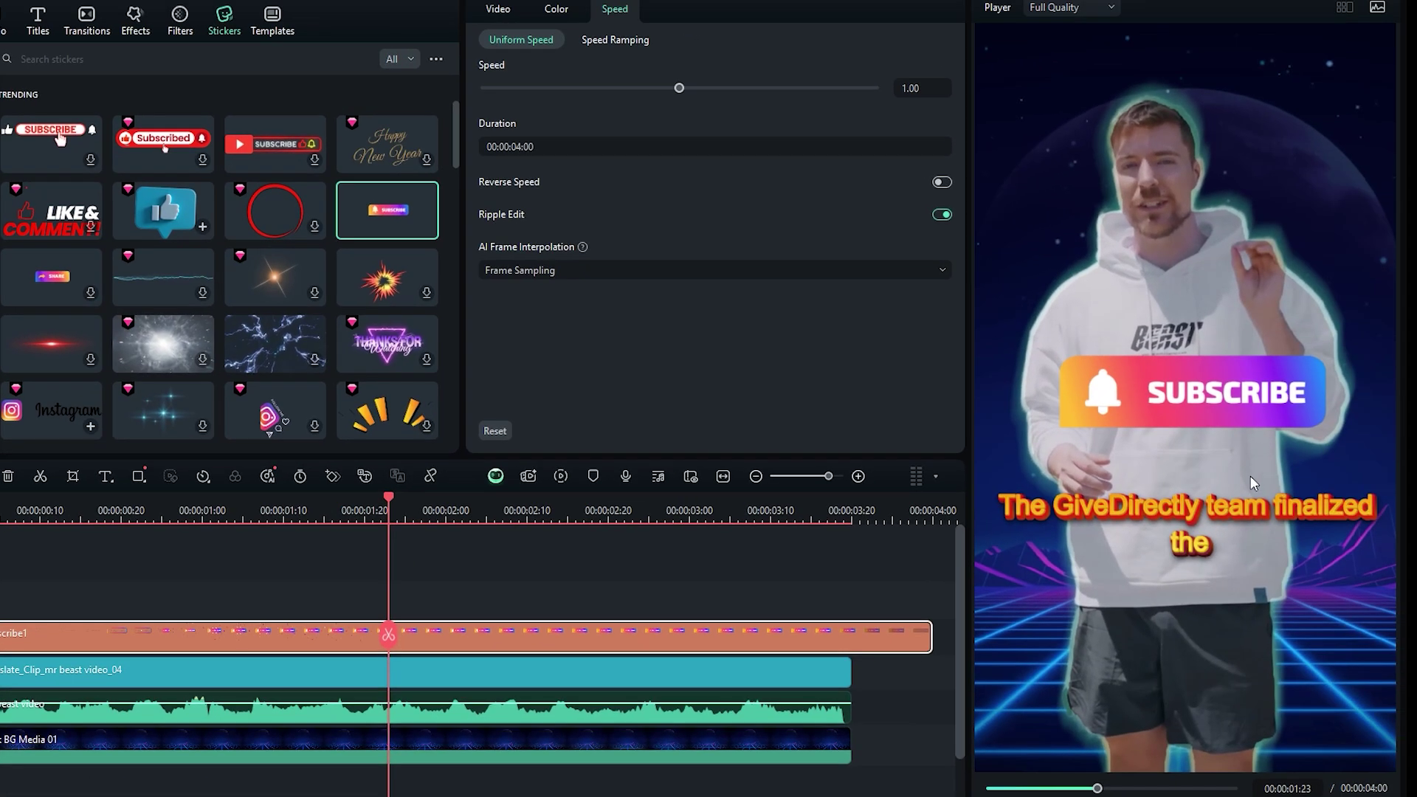
Step: Shrink the Subscribe sticker and move it to the frame's top-left corner
click(1218, 396)
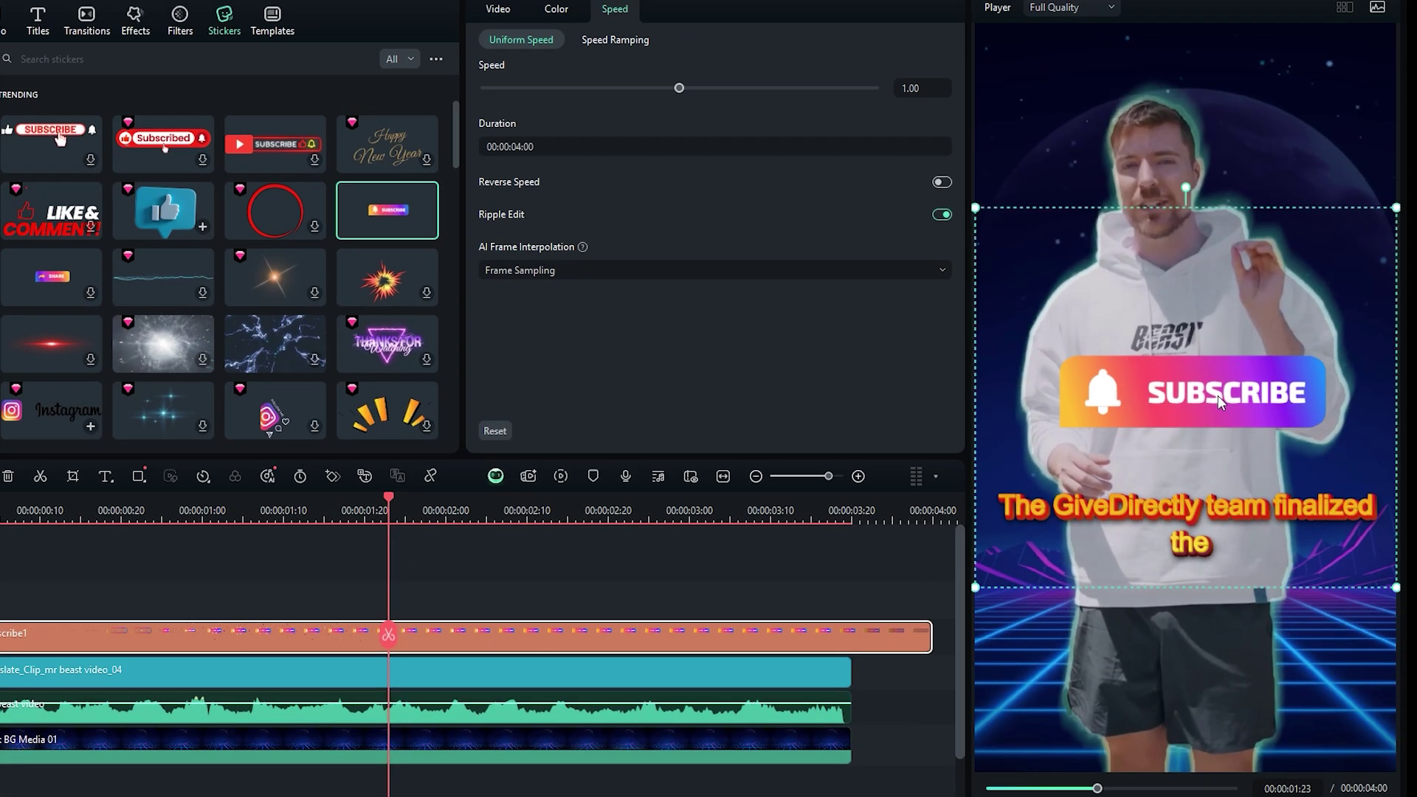
drag(975, 588, 1191, 380)
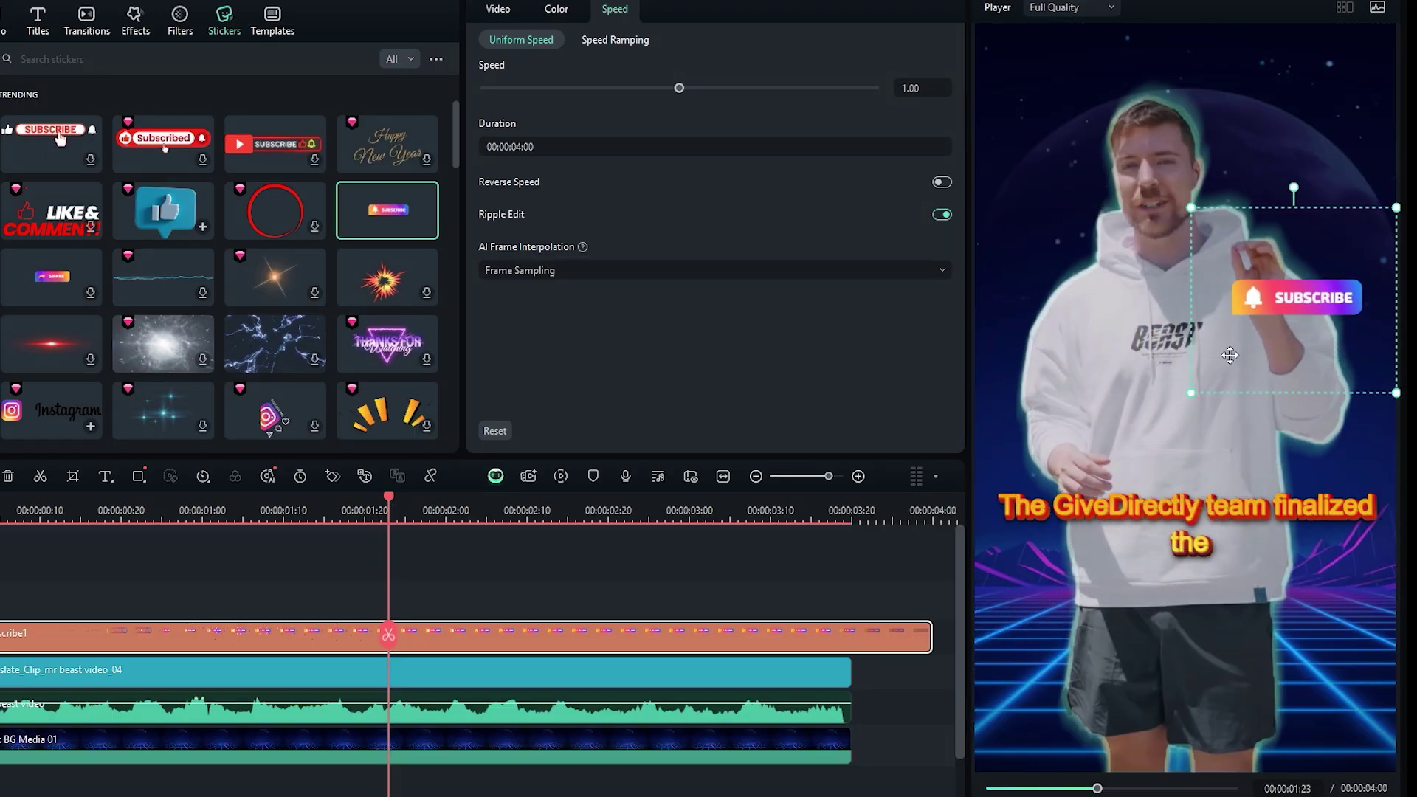
drag(1290, 300, 1049, 58)
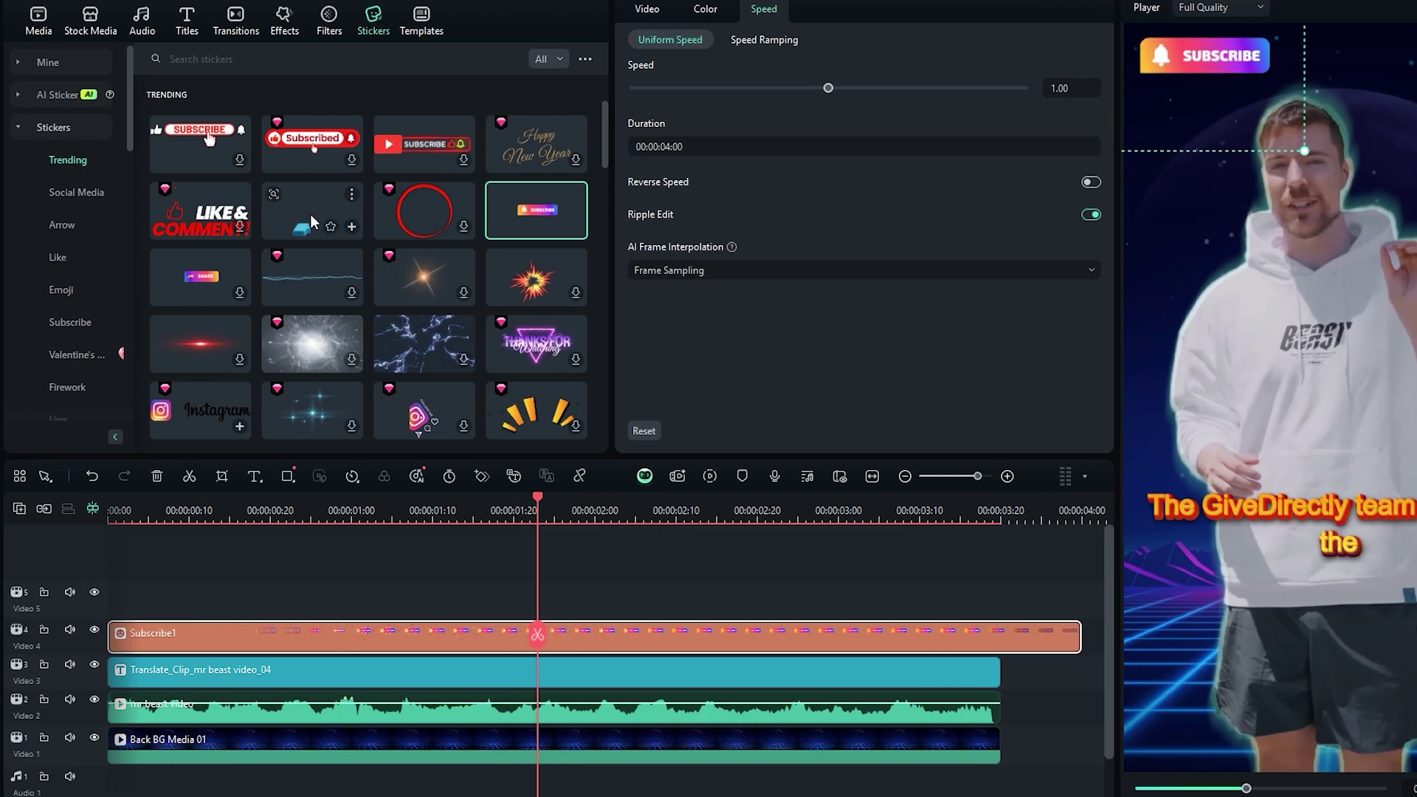
Step: Add a thumbs-up sticker on Video 5 at 18.53% scale beneath Subscribe, and go to 03:20
drag(400, 395, 295, 594)
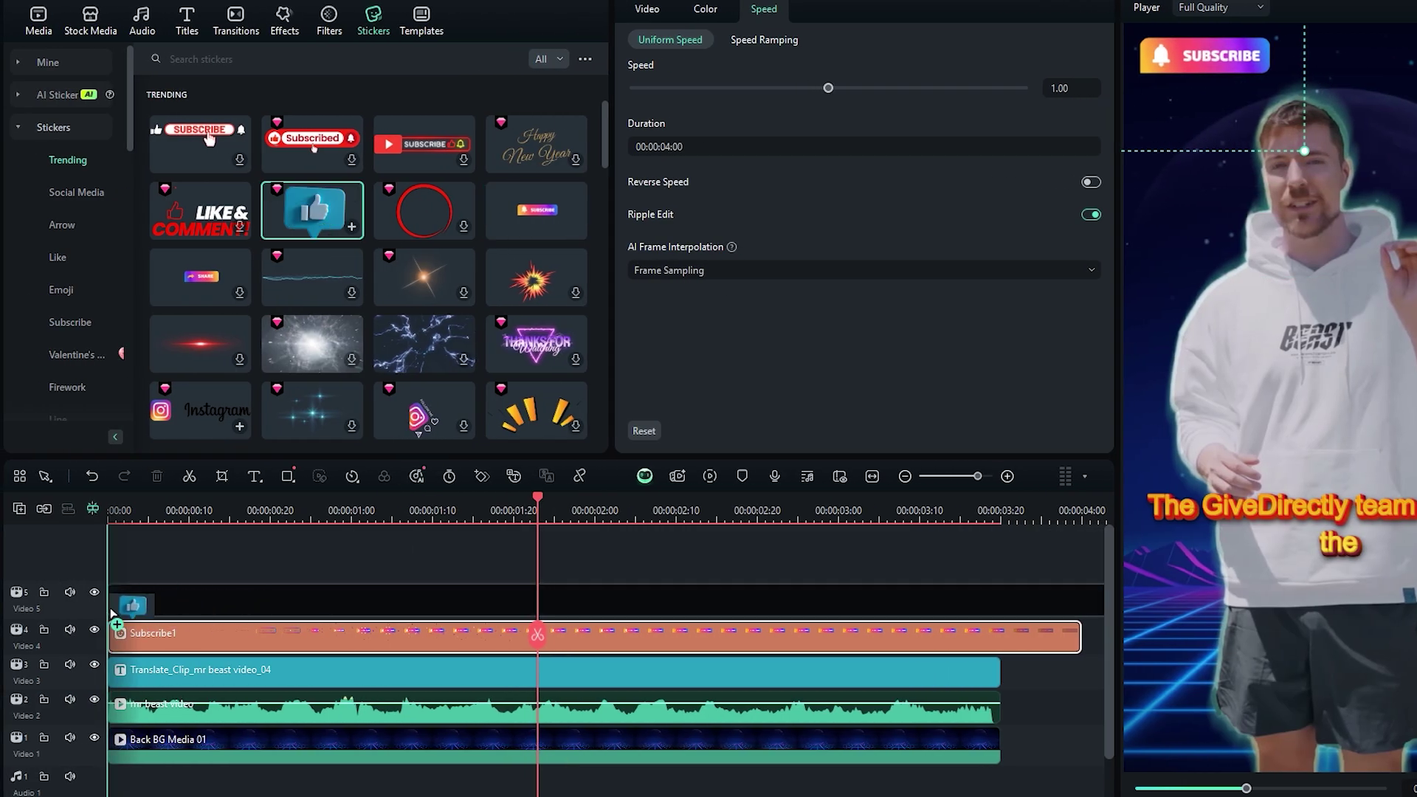
drag(112, 611, 219, 605)
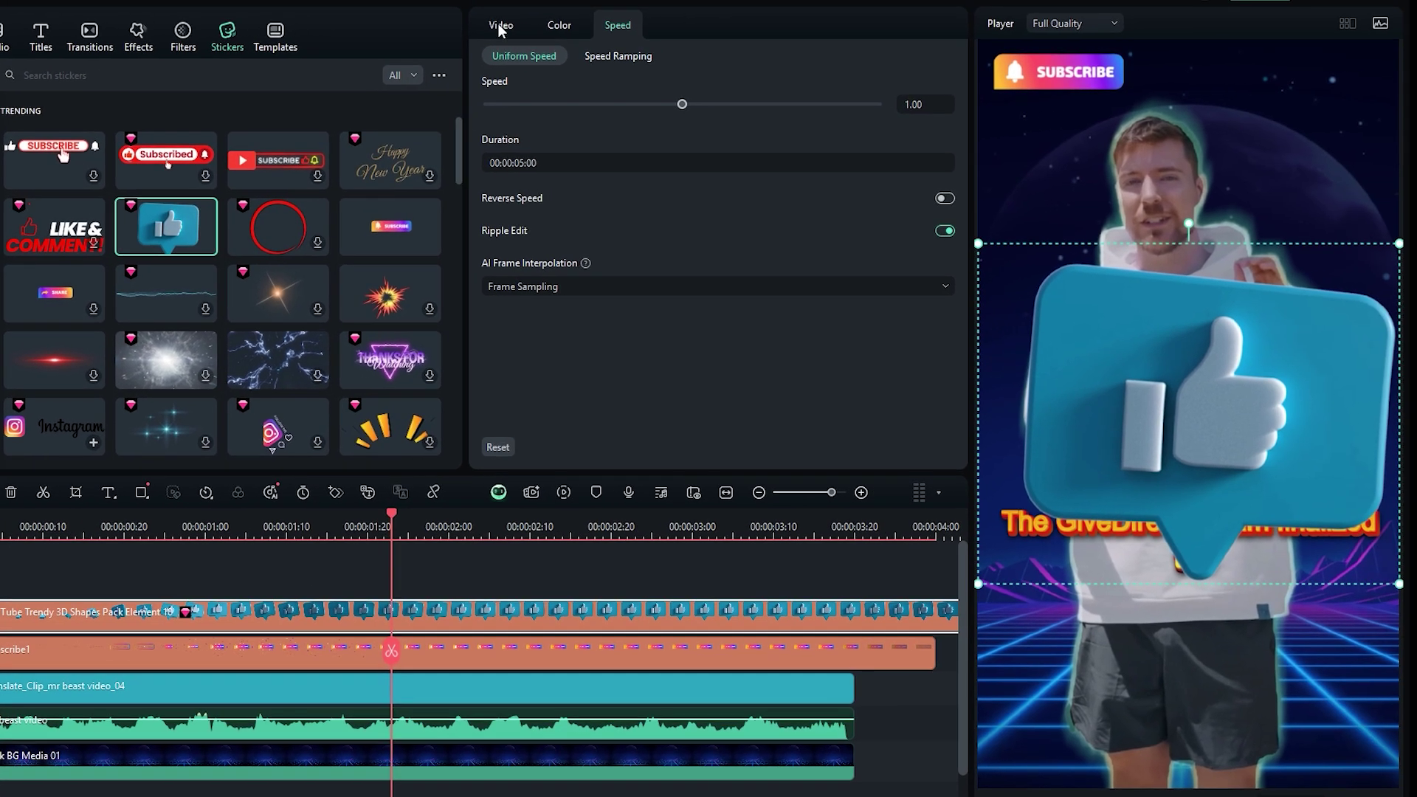
click(501, 26)
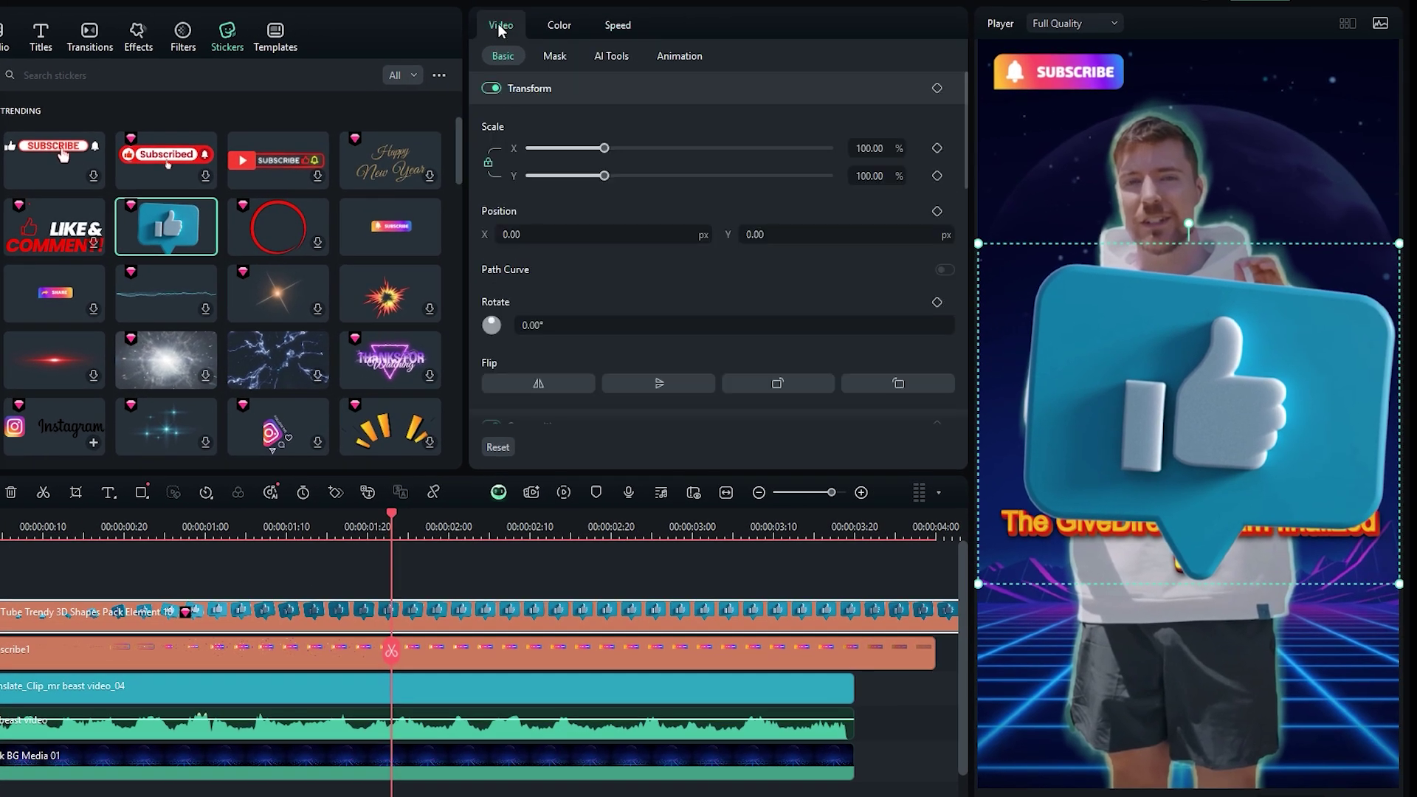
drag(602, 150, 547, 164)
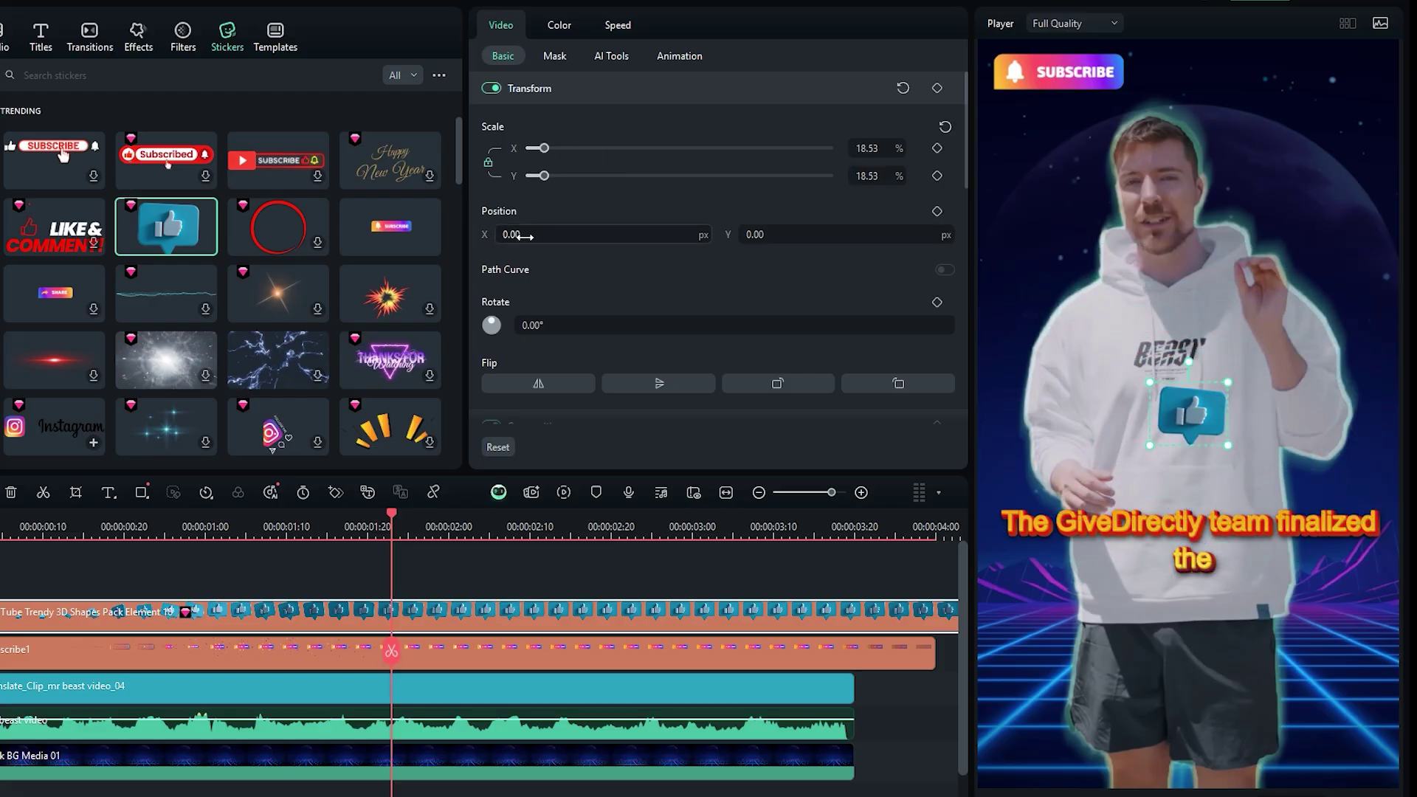
drag(1125, 413, 1027, 176)
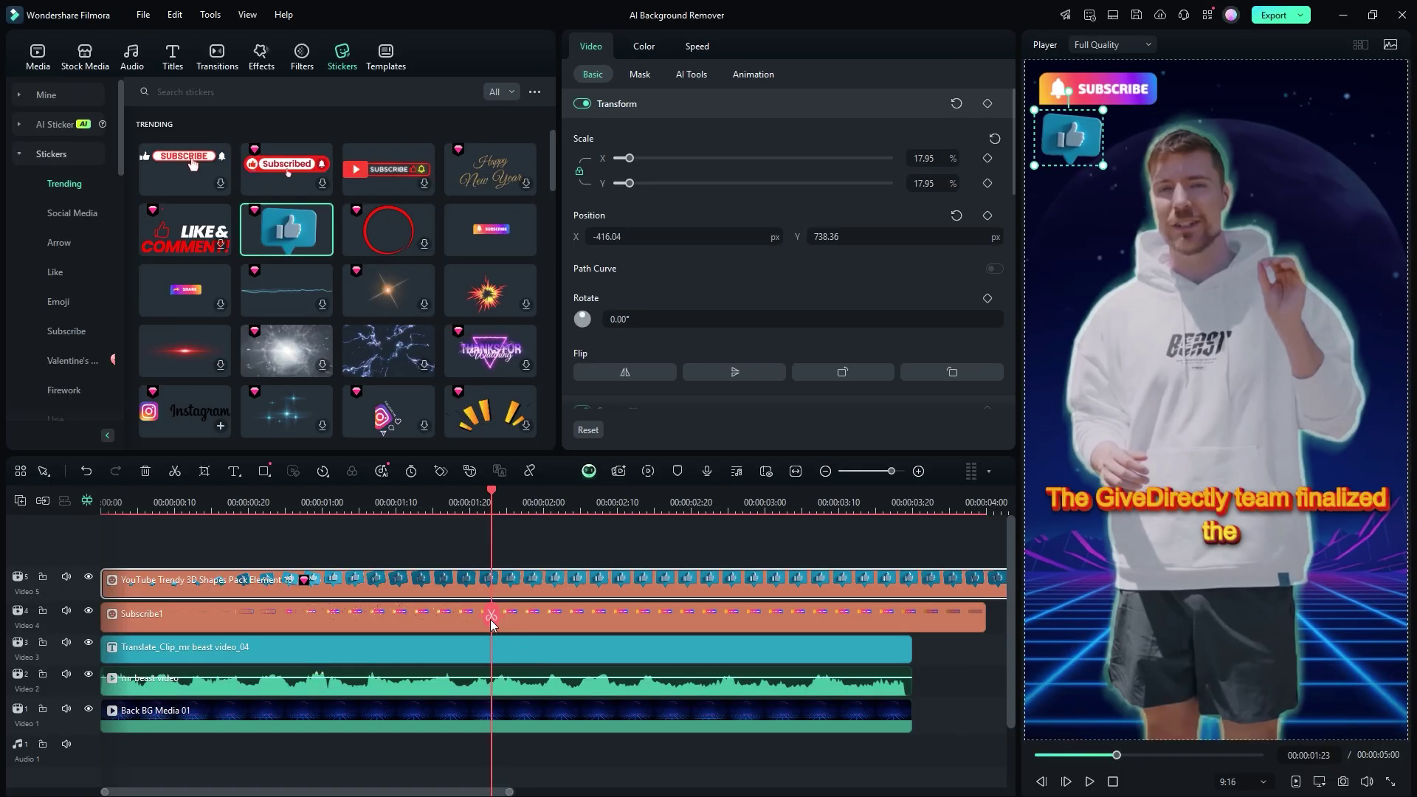
drag(390, 654, 852, 659)
Step: Cut both sticker clips off at 03:20 and render a smooth-playback preview from the start
click(912, 624)
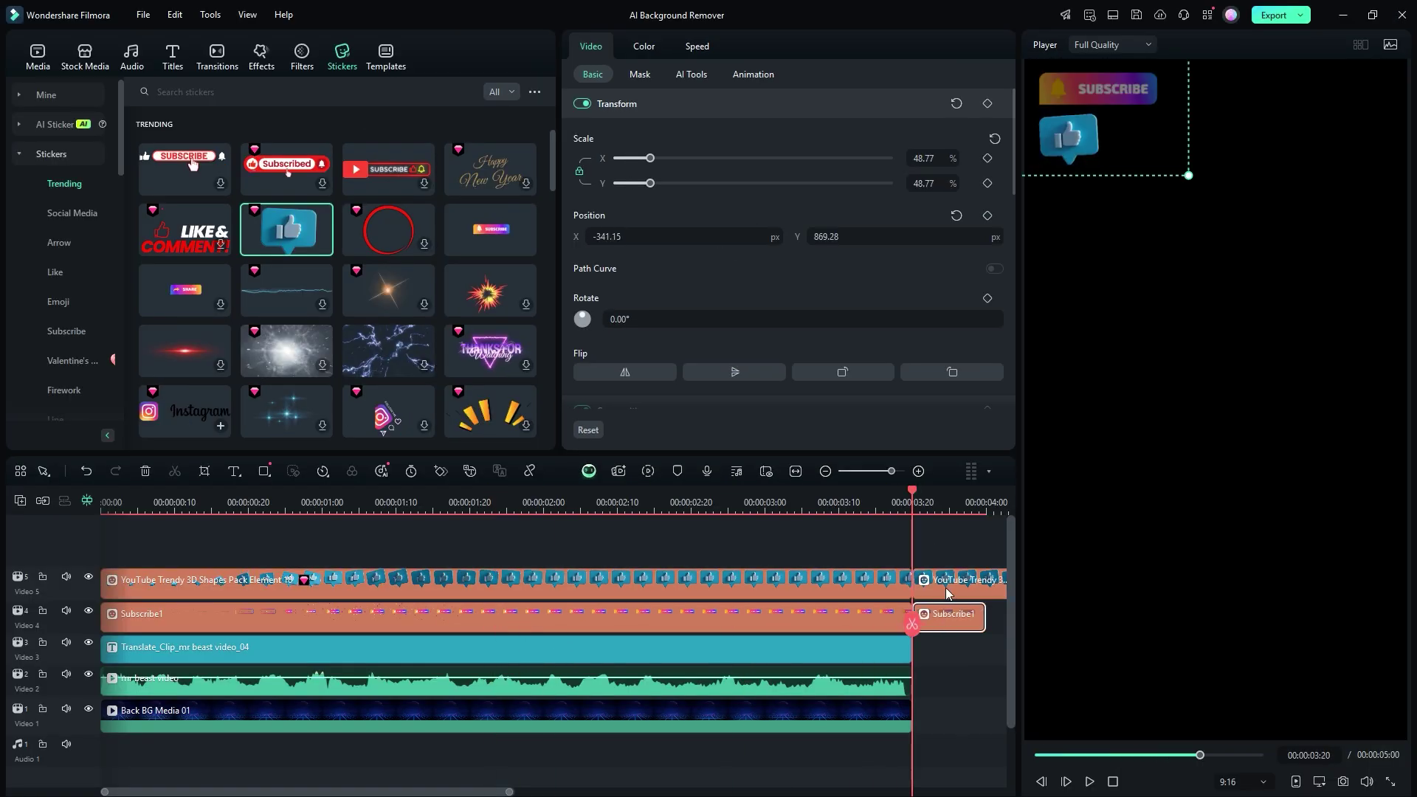
key(Delete)
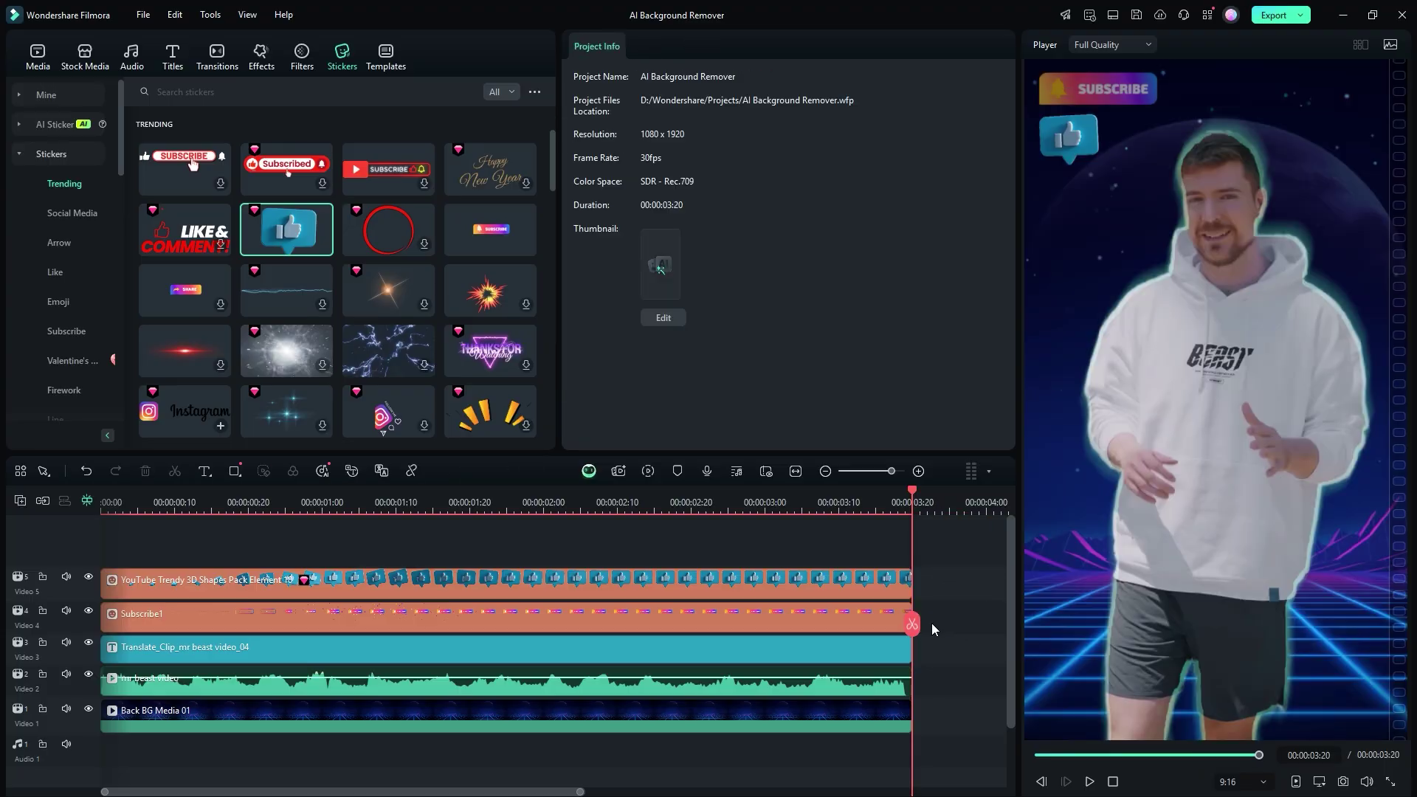
click(105, 617)
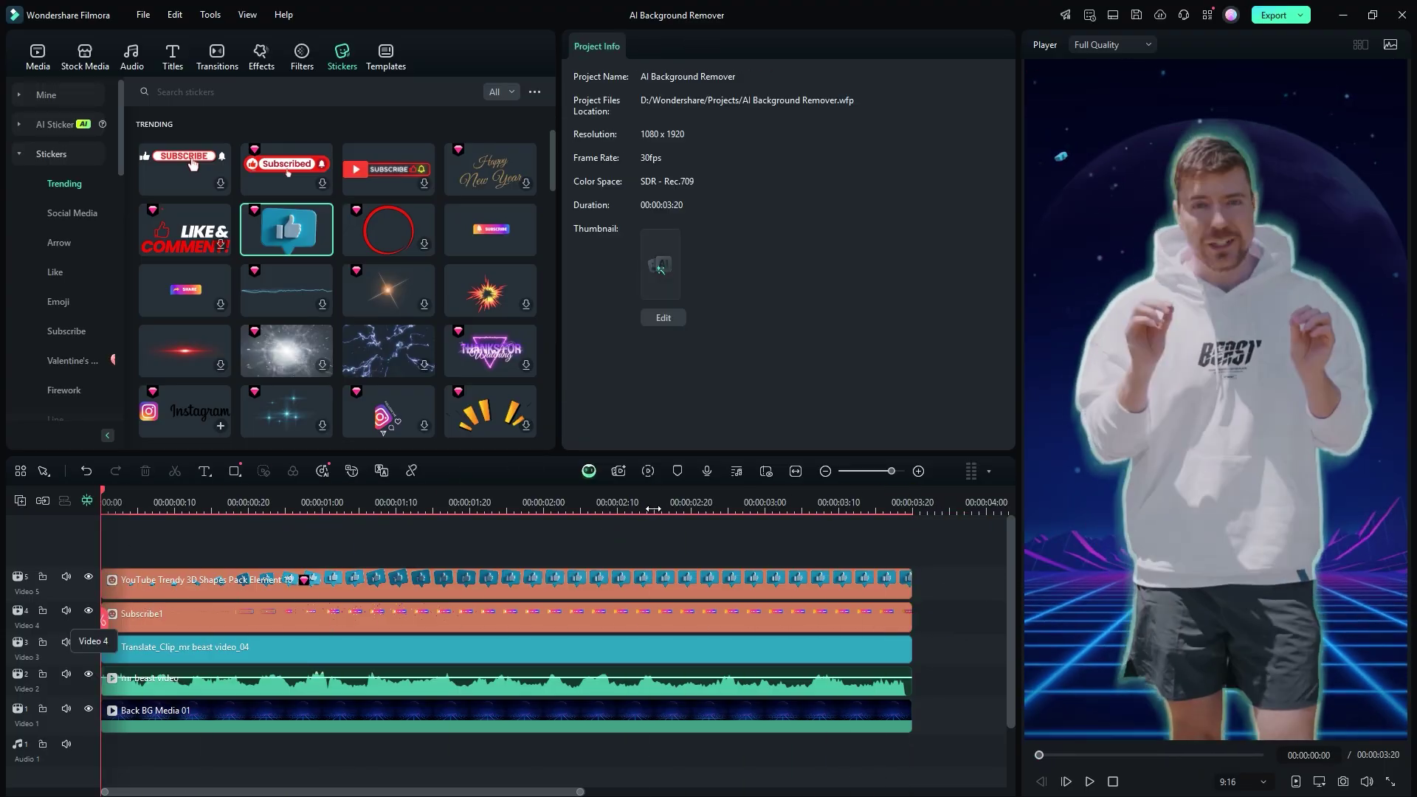
key(Return)
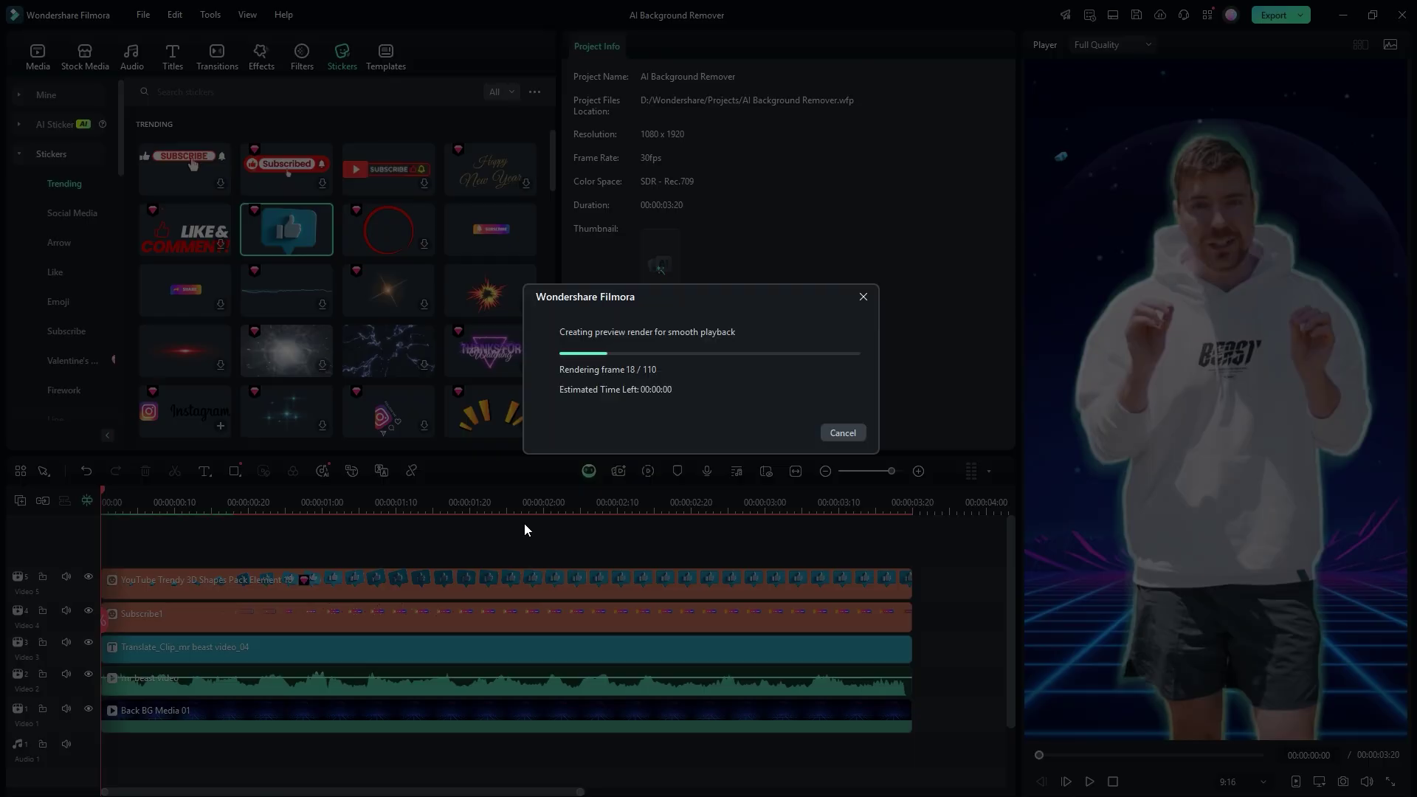